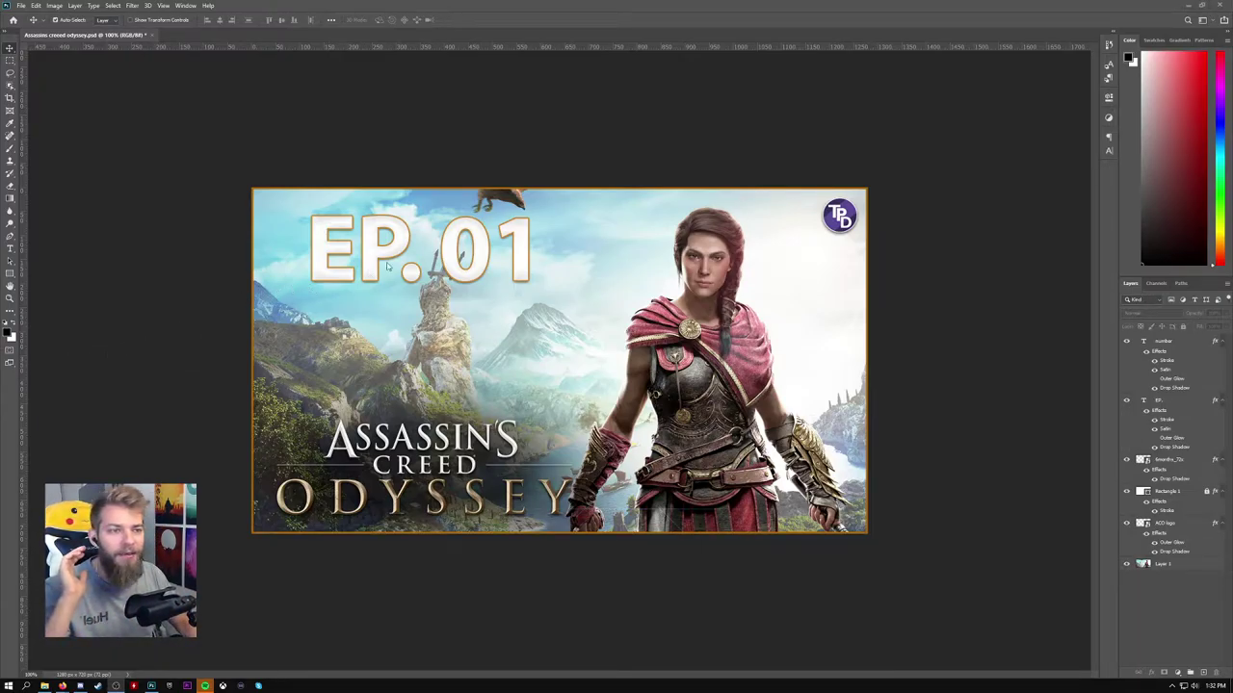
# Select the 'number' text layer that holds the episode digits 01.
pyautogui.click(458, 262)
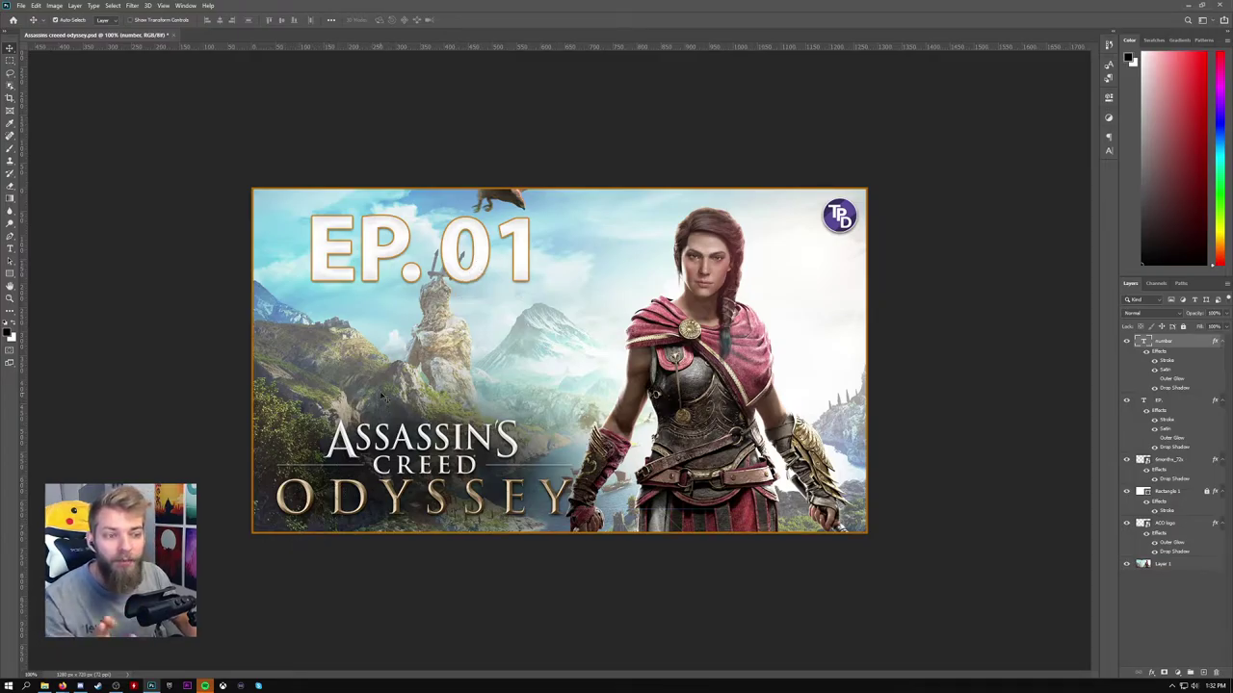
# Browse to Desktop\ACO Thumbs in File Explorer and open episodes.txt in Notepad.
pyautogui.click(44, 685)
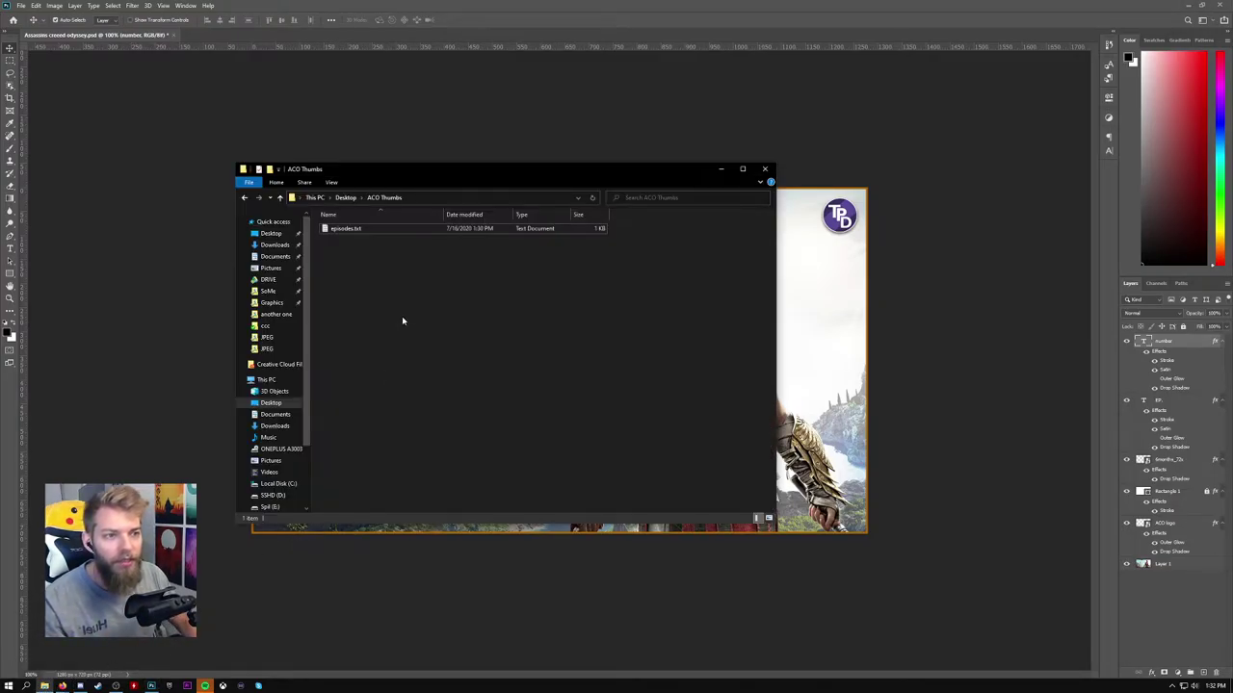
pyautogui.moveTo(415, 173); pyautogui.dragTo(570, 202)
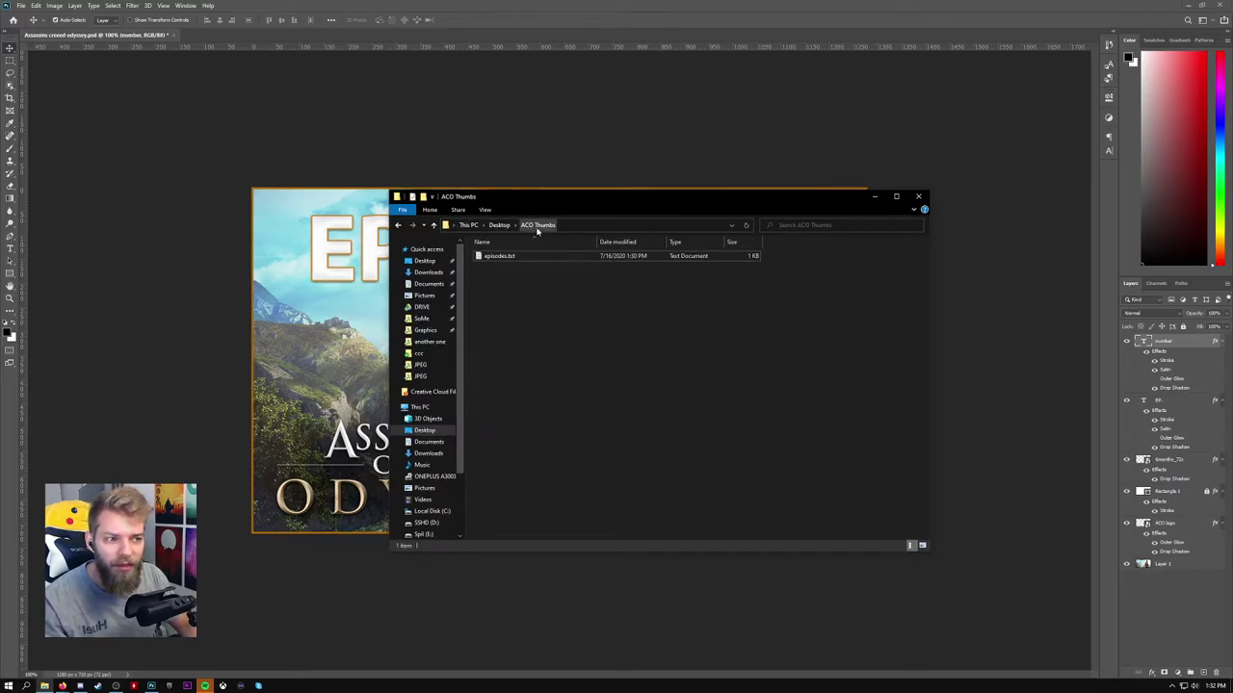
pyautogui.click(425, 261)
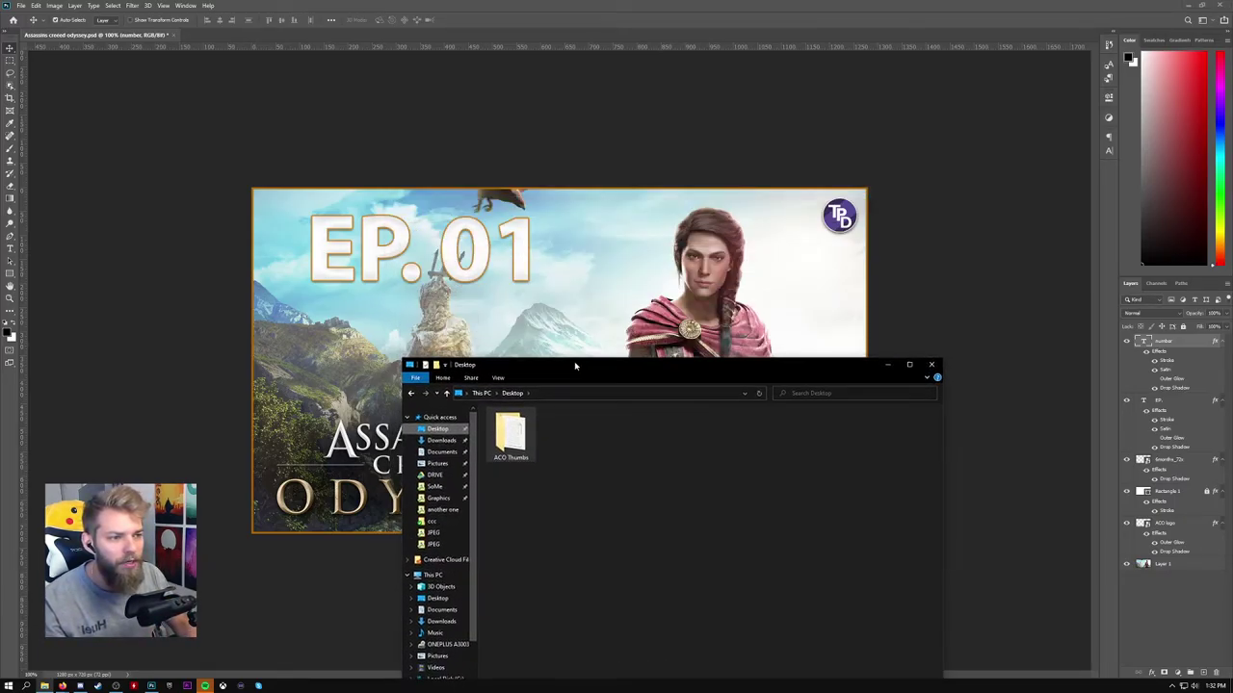
pyautogui.moveTo(547, 203); pyautogui.dragTo(620, 204)
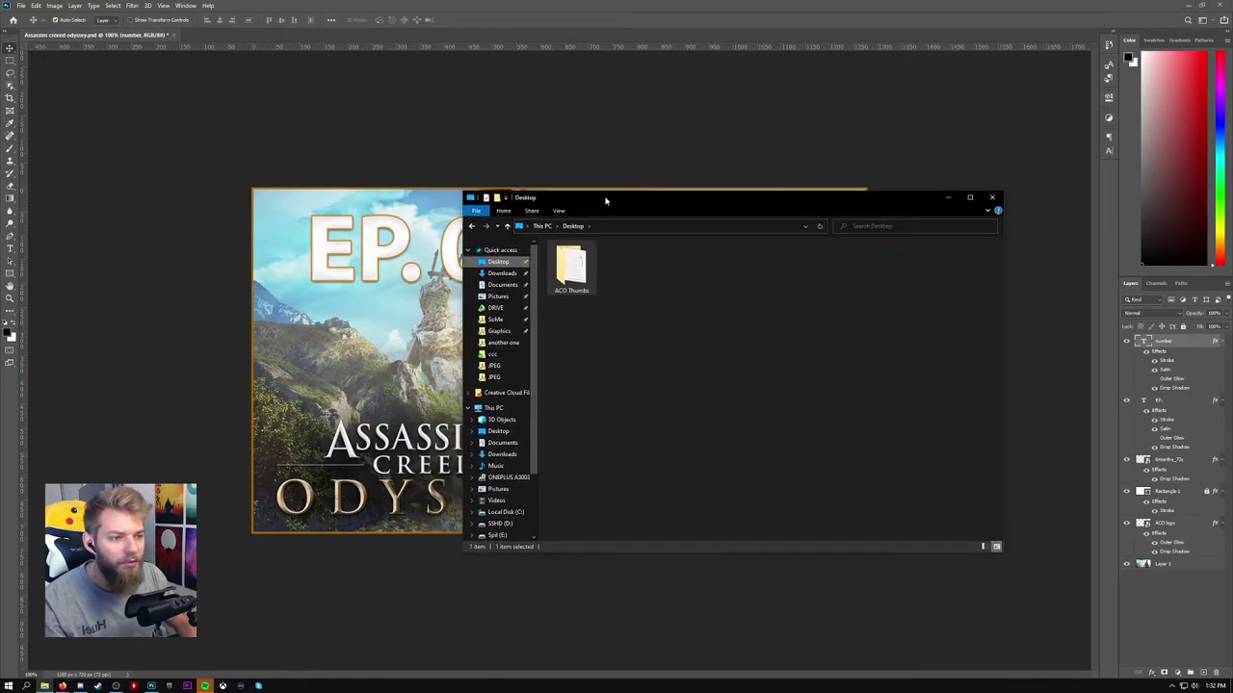
pyautogui.doubleClick(576, 269)
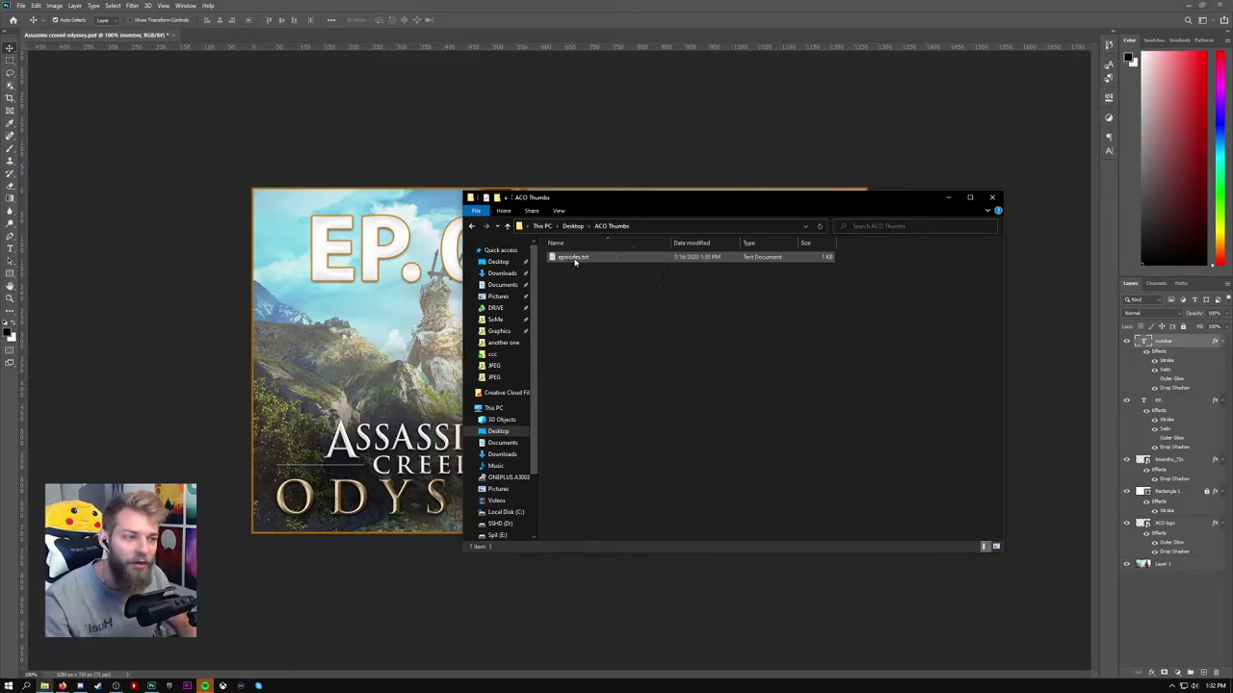
pyautogui.doubleClick(575, 259)
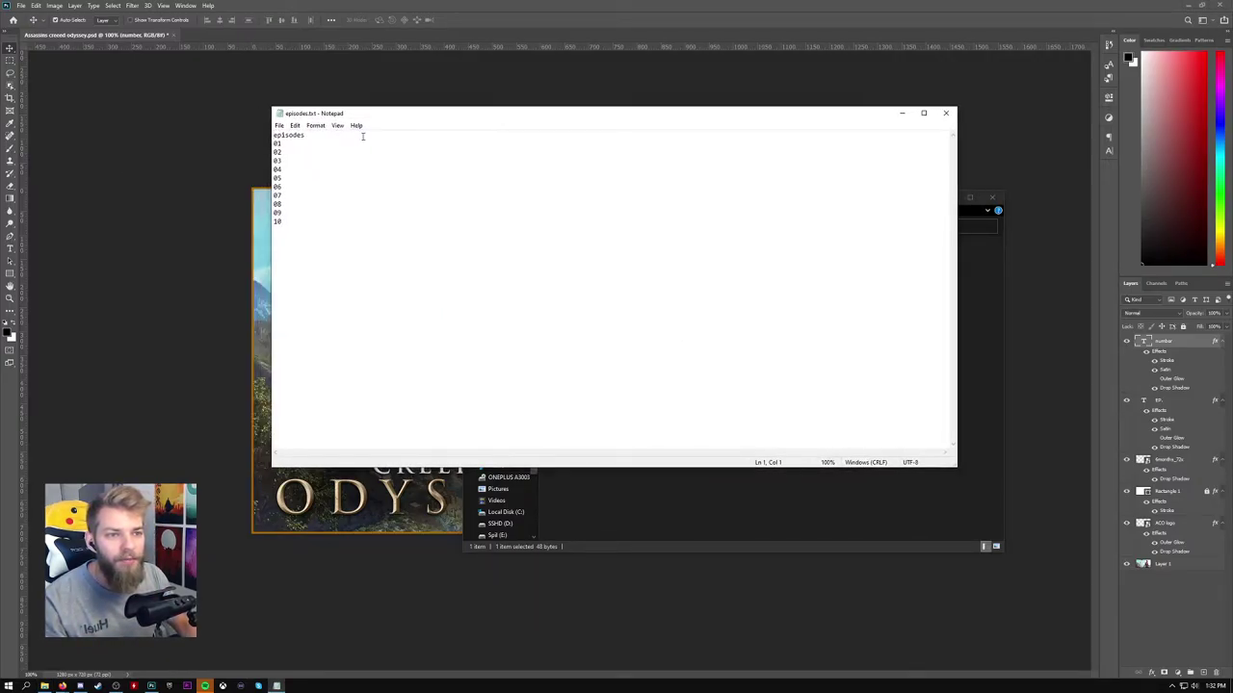
# Review the 'episodes' header and lines 01–10, then close Notepad and return to Photoshop.
pyautogui.doubleClick(289, 136)
pyautogui.press('Down')
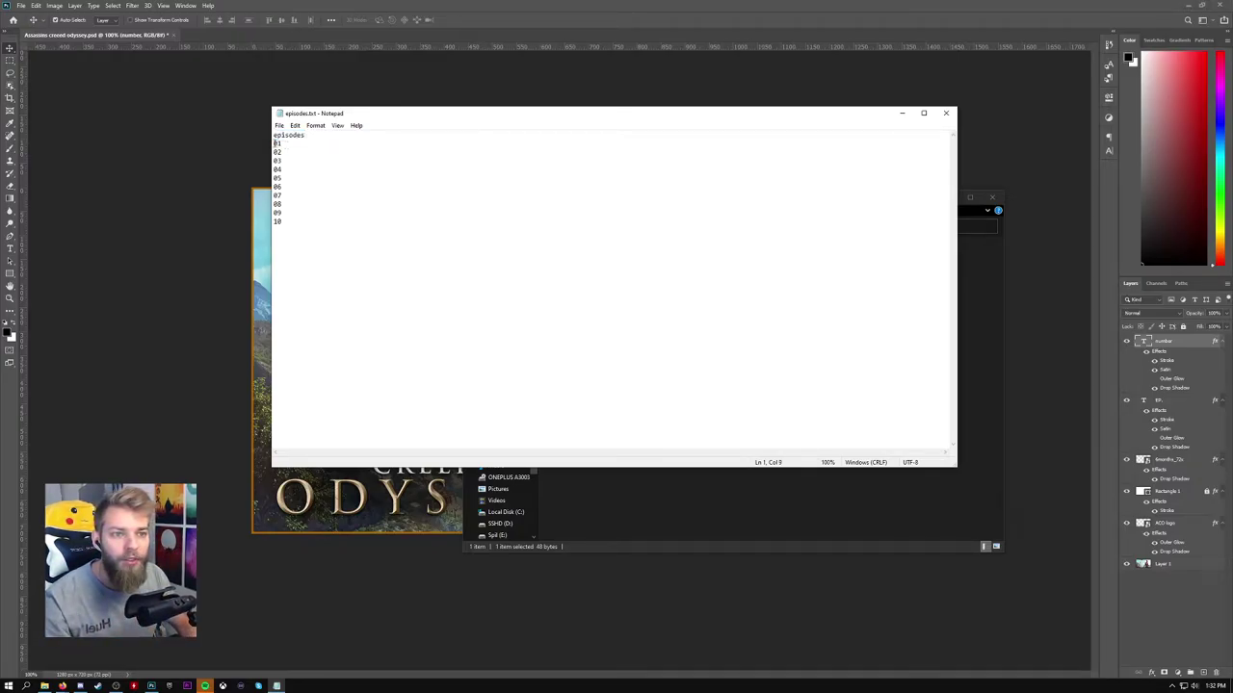
pyautogui.moveTo(275, 142); pyautogui.dragTo(284, 219)
pyautogui.click(284, 219)
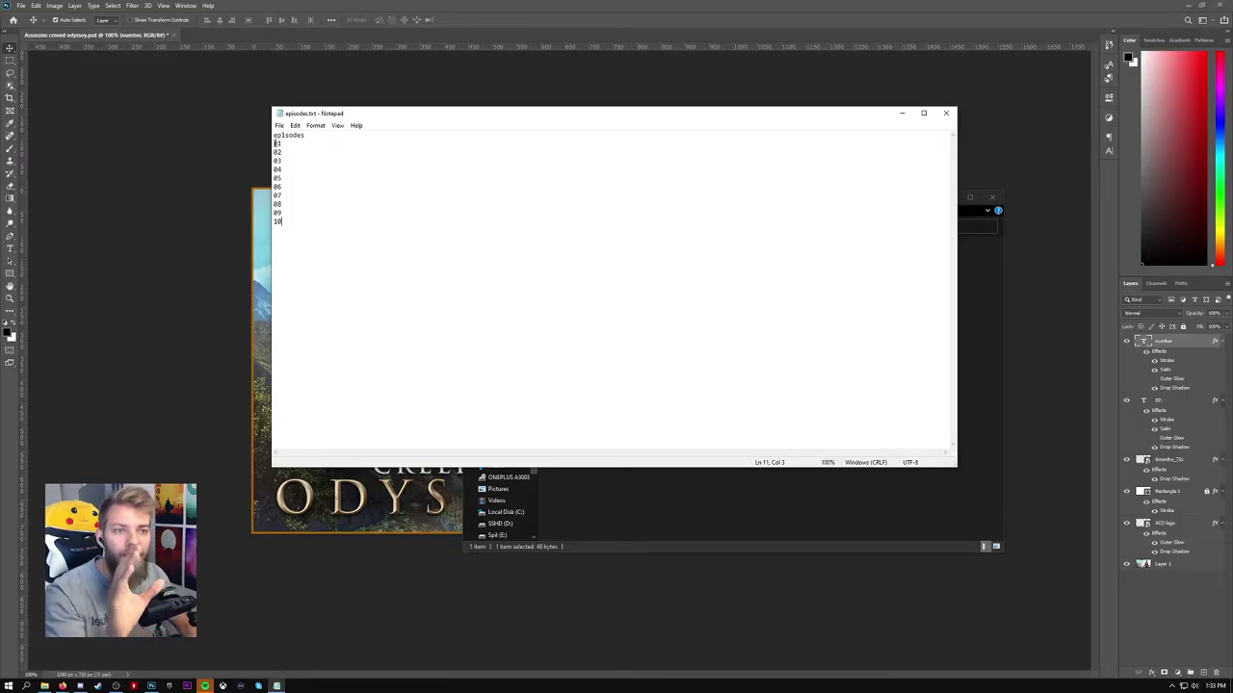
pyautogui.moveTo(275, 143)
pyautogui.mouseDown()
pyautogui.moveTo(284, 220)
pyautogui.moveTo(279, 140)
pyautogui.mouseUp()
pyautogui.click(284, 220)
pyautogui.click(289, 164)
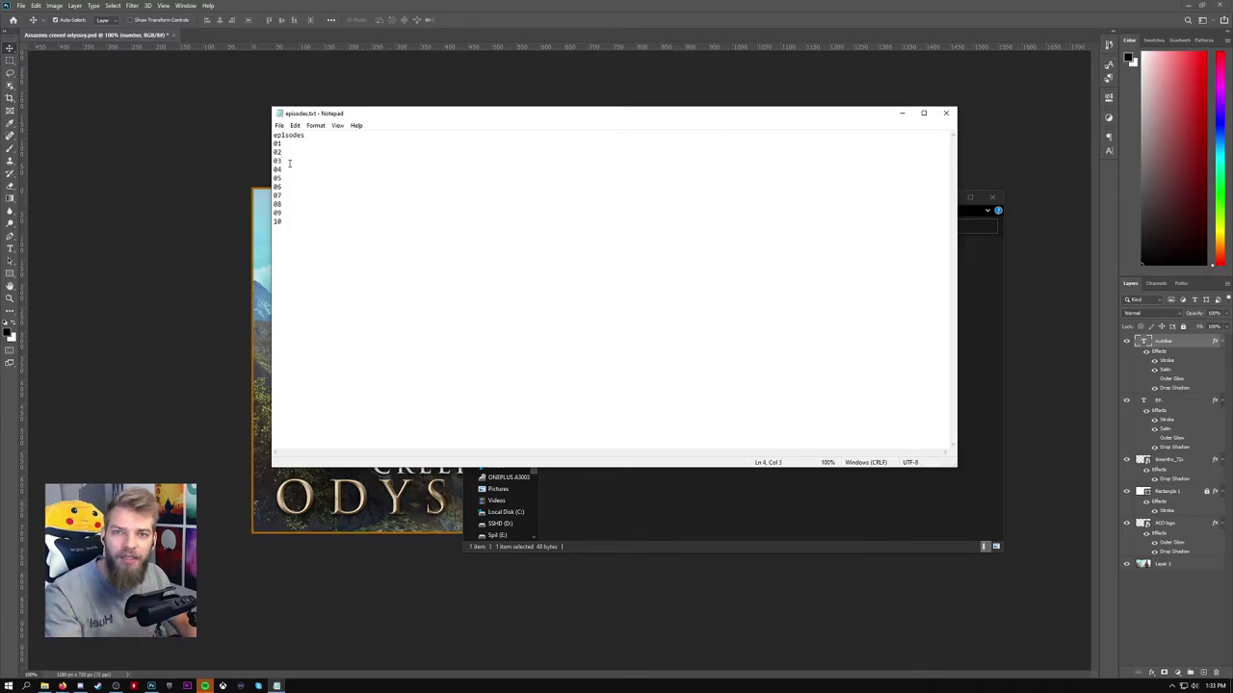
pyautogui.click(945, 113)
pyautogui.click(554, 10)
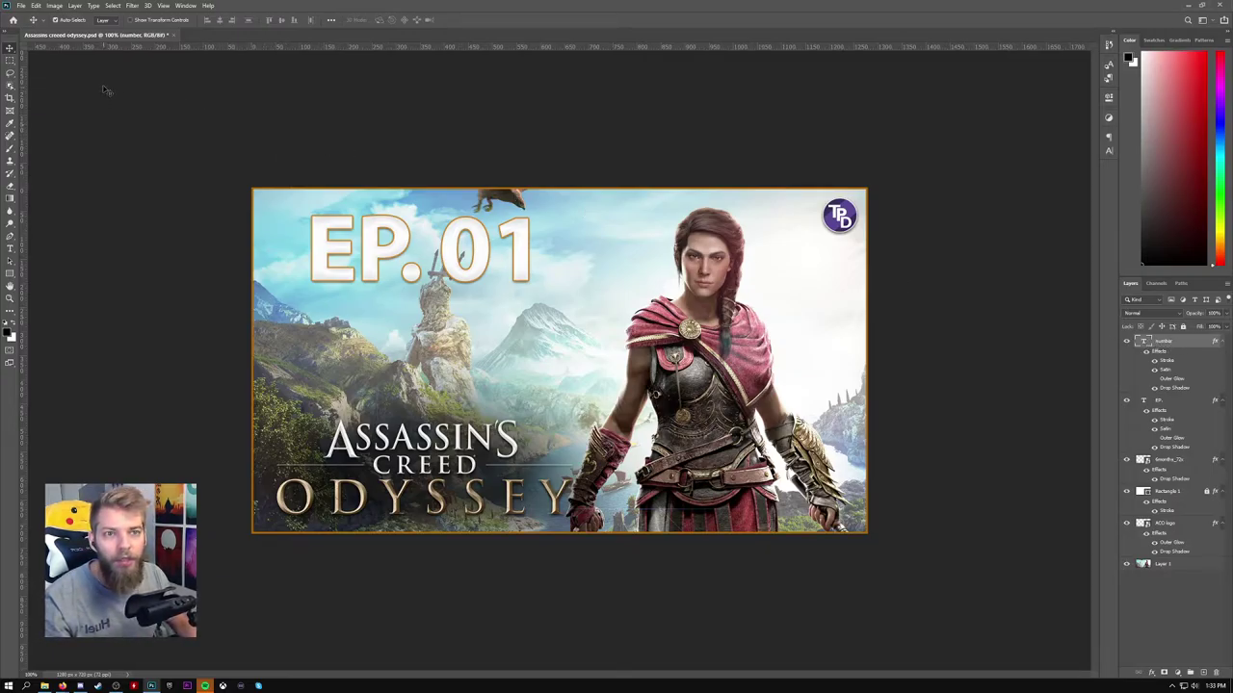
# Open the Image menu to reach Variables > Define.
pyautogui.click(54, 6)
pyautogui.moveTo(87, 171)
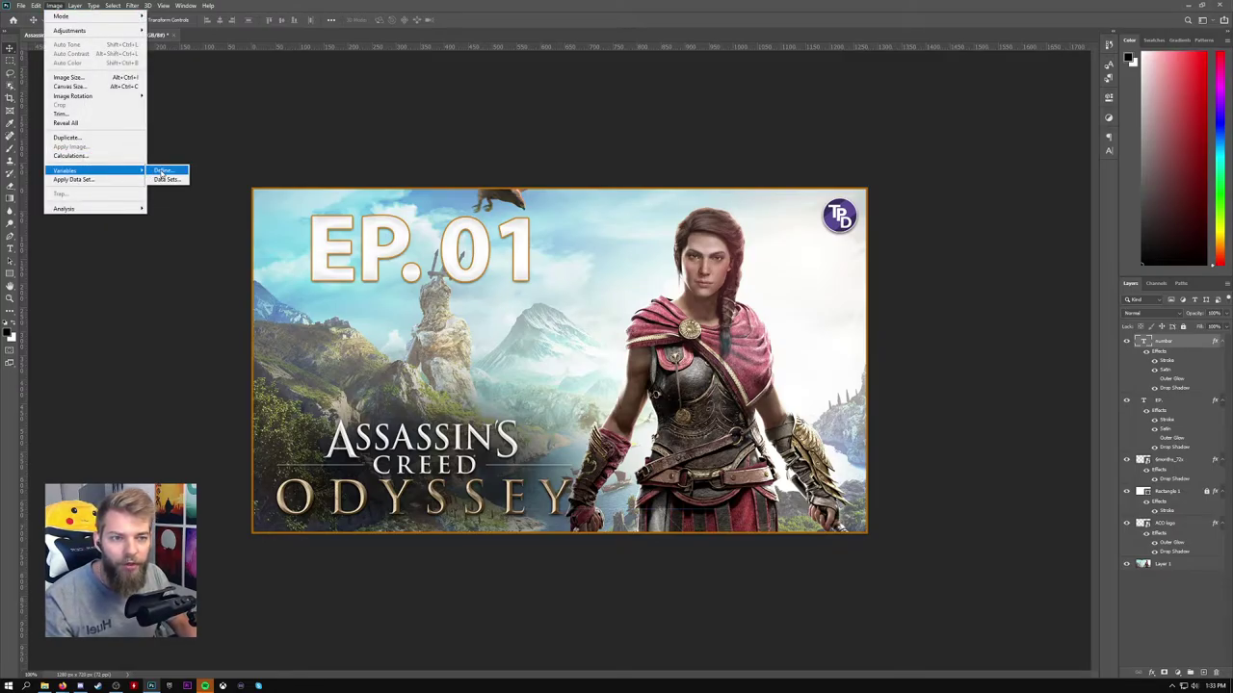
pyautogui.click(161, 171)
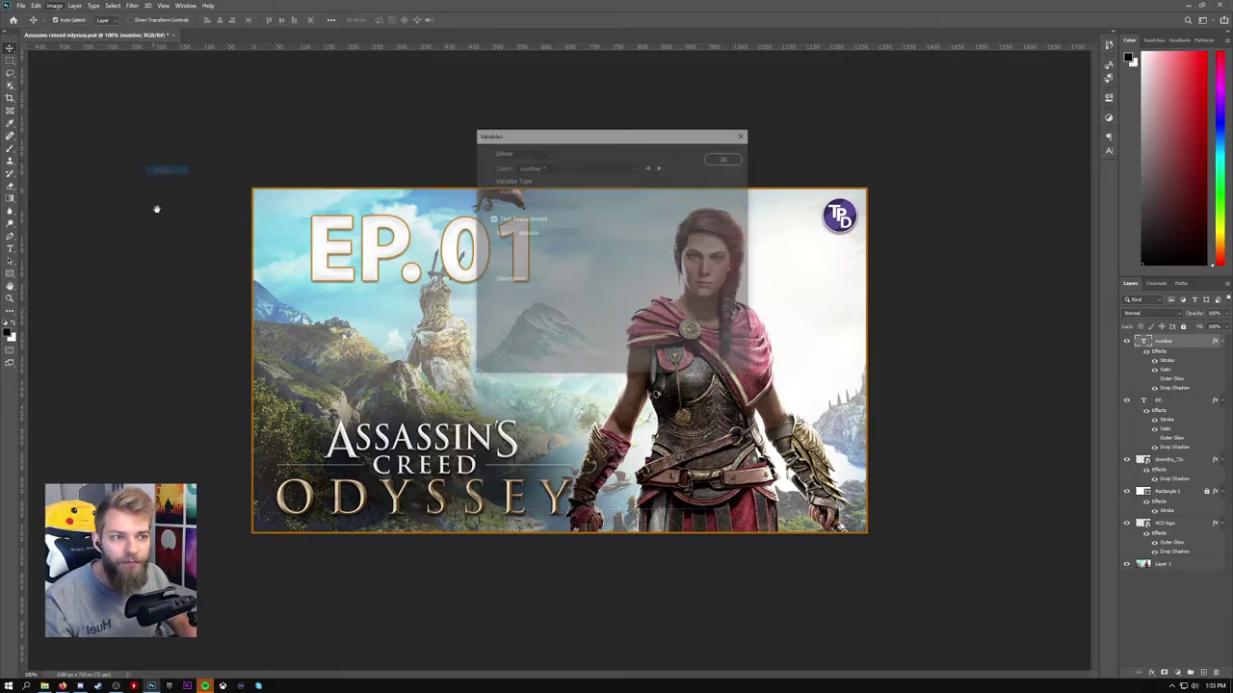
pyautogui.click(546, 156)
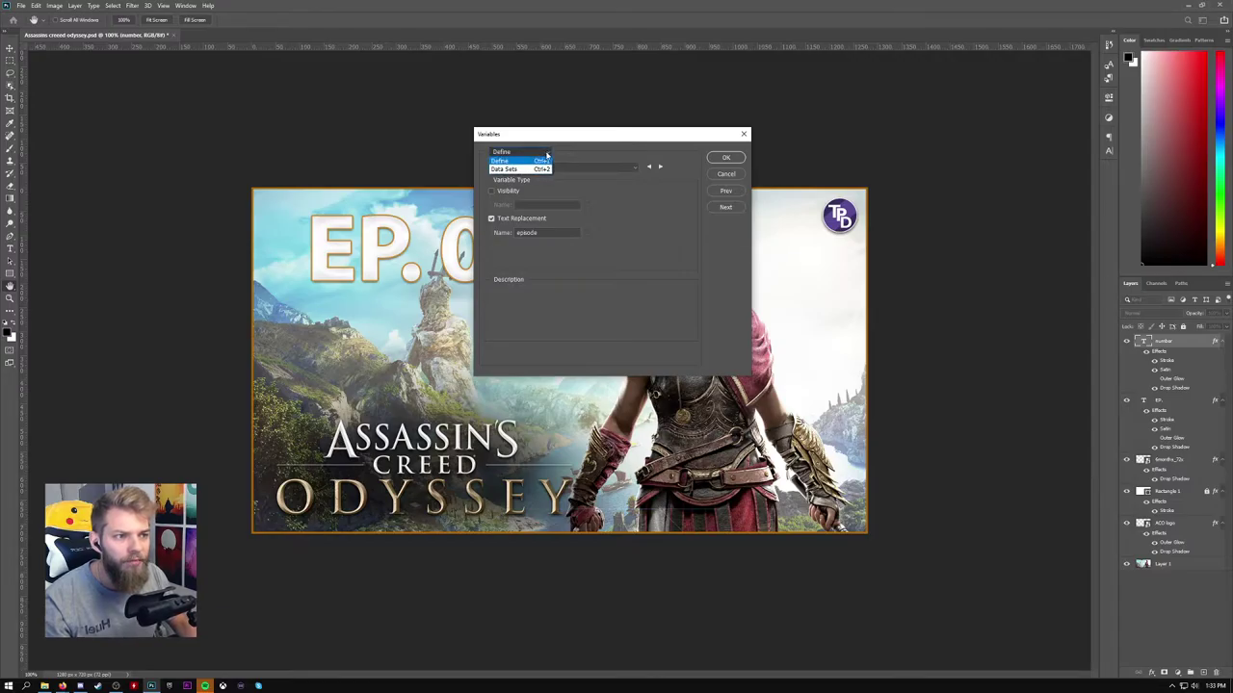
pyautogui.click(533, 162)
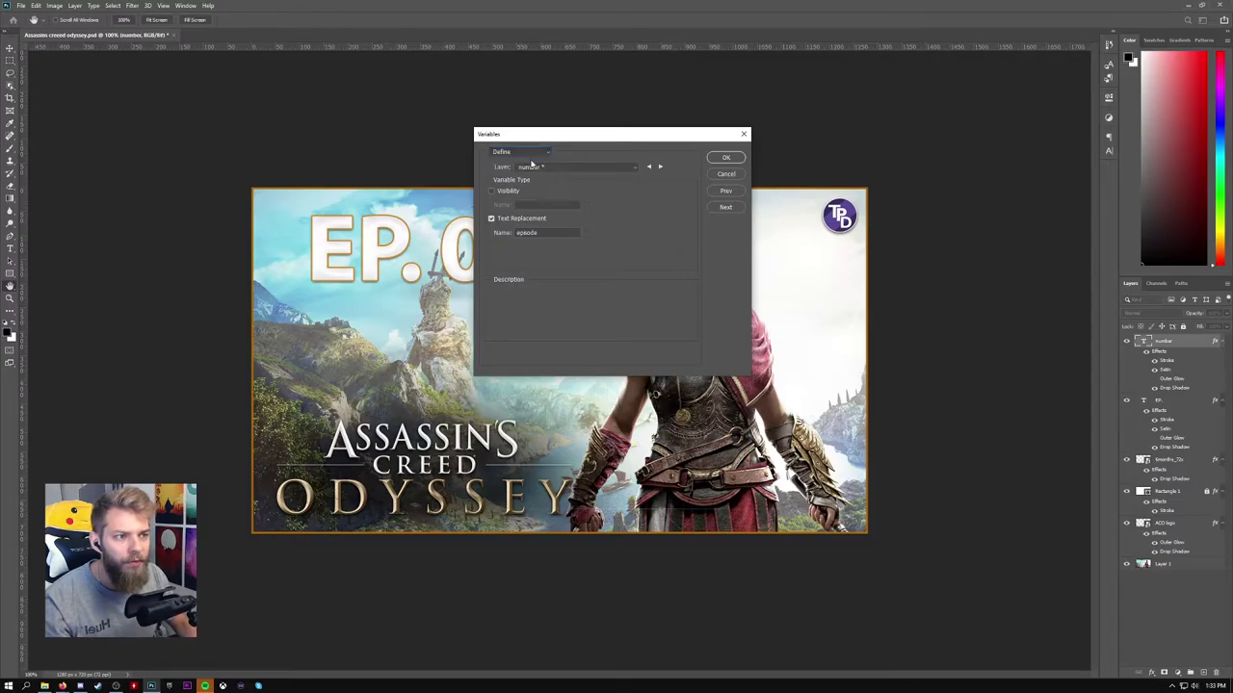
pyautogui.click(632, 168)
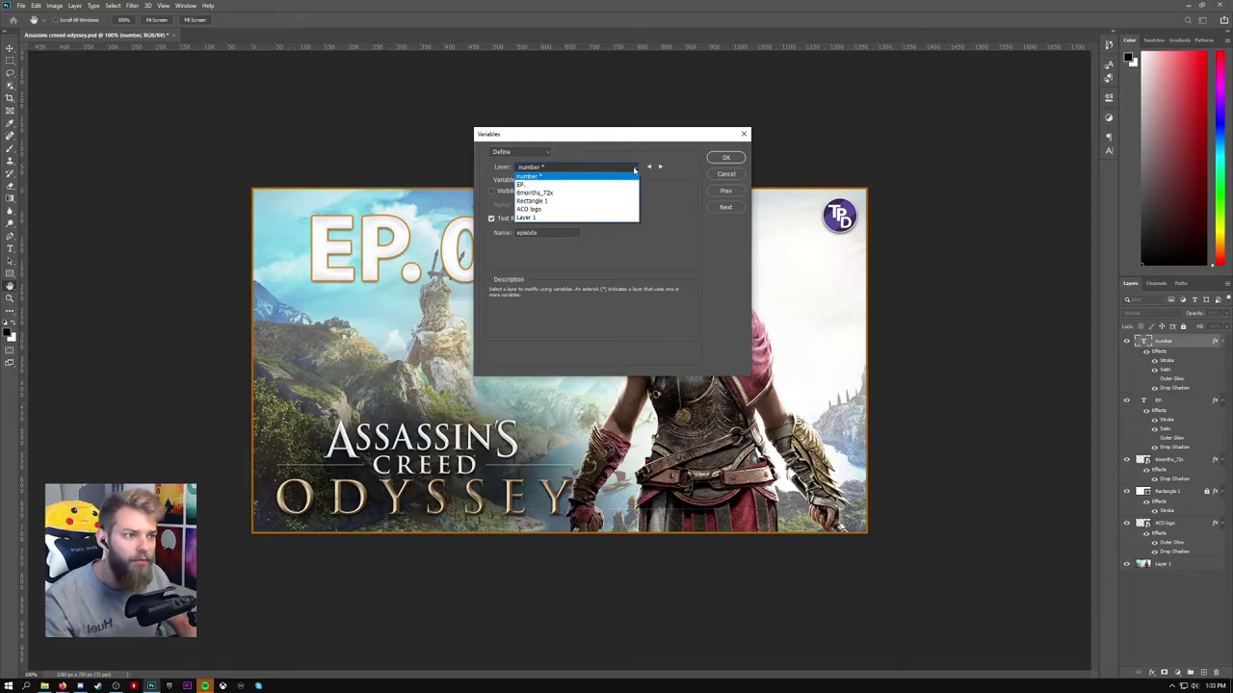
pyautogui.click(633, 169)
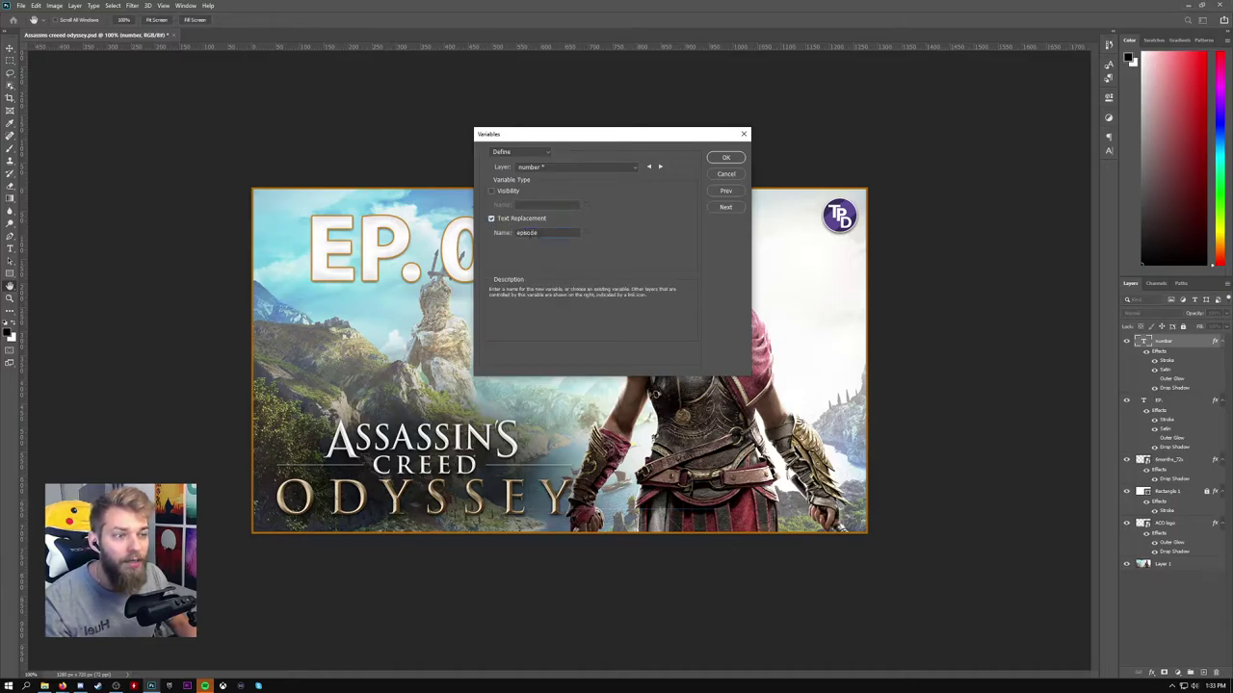
pyautogui.doubleClick(527, 233)
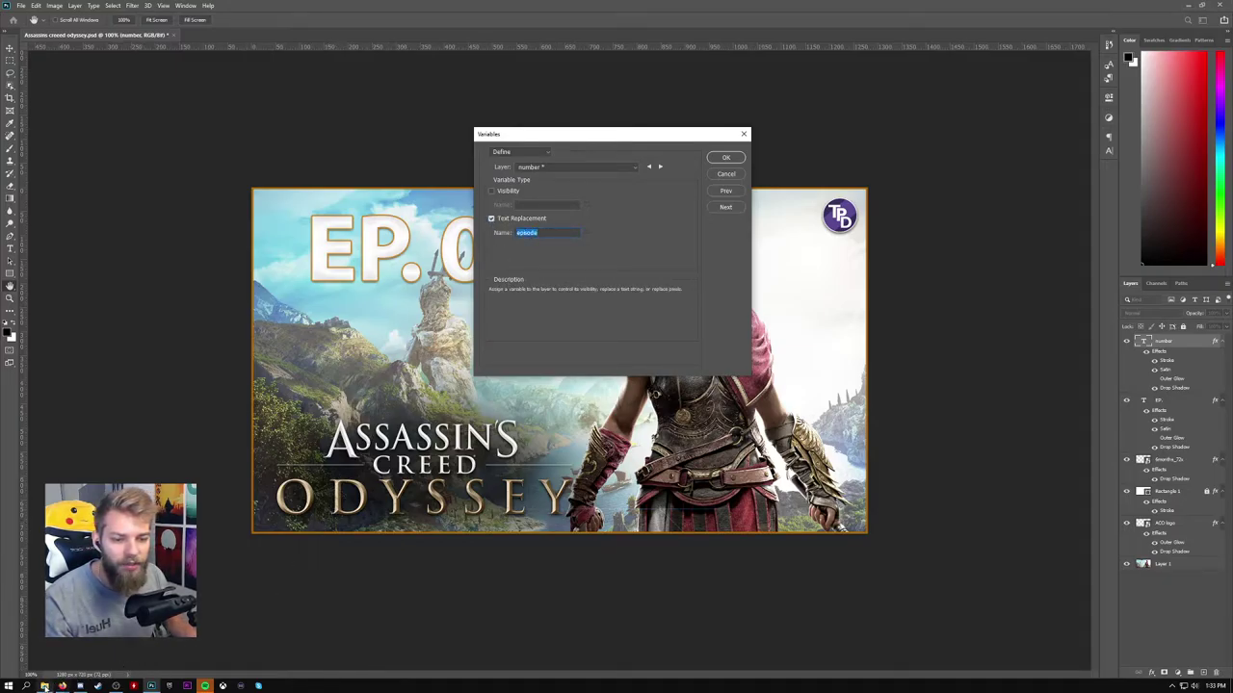
pyautogui.click(43, 686)
pyautogui.doubleClick(583, 261)
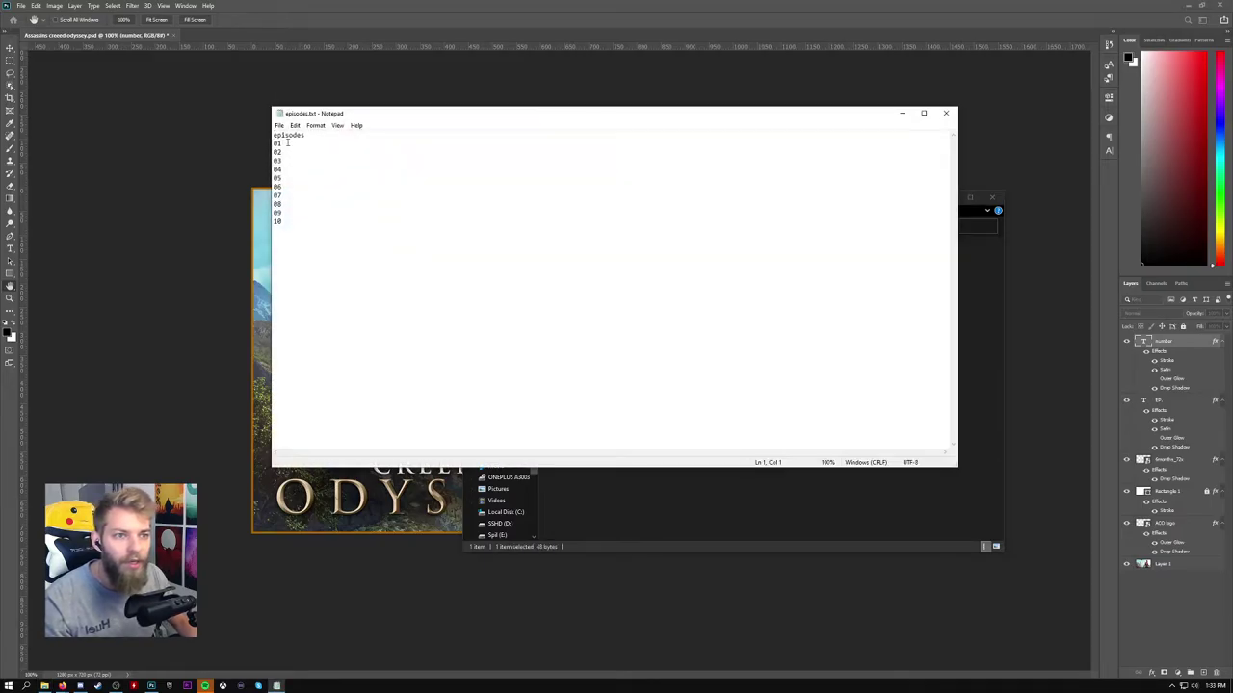
pyautogui.doubleClick(287, 136)
pyautogui.click(901, 113)
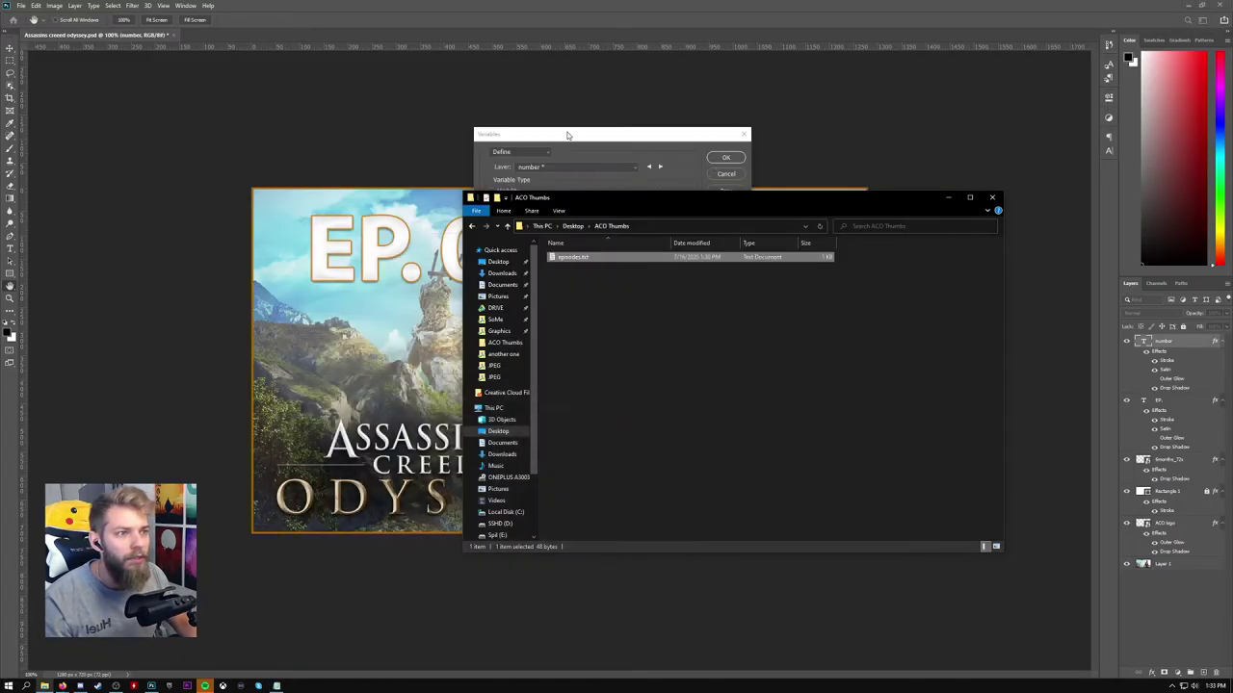
pyautogui.click(567, 135)
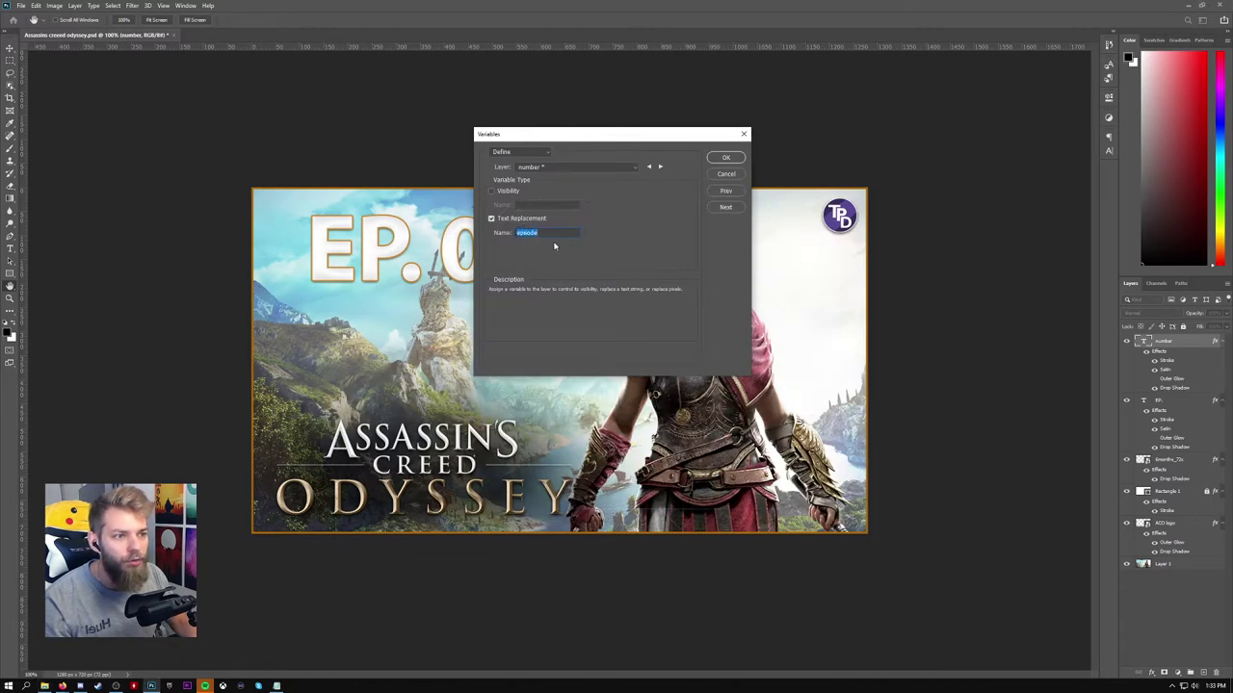
pyautogui.click(520, 151)
# Attempt importing Desktop\ACO Thumbs\episodes.txt as data sets, dismiss the parse error, and reopen the file.
pyautogui.click(510, 175)
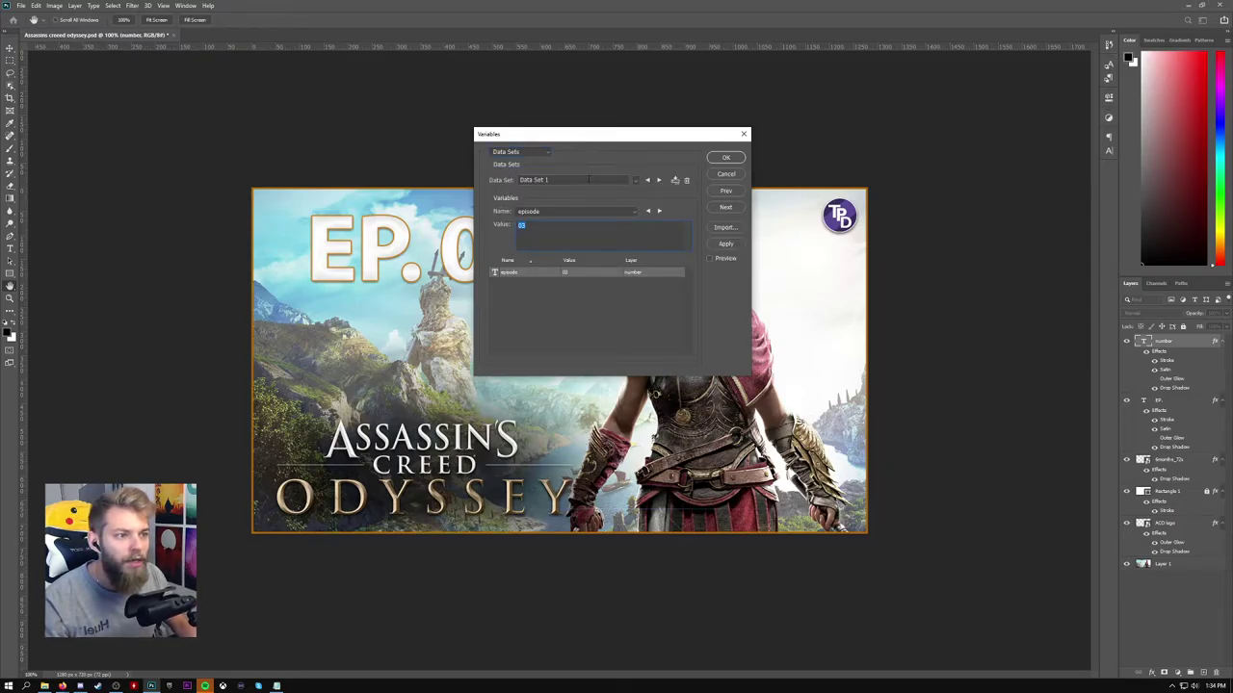
pyautogui.click(725, 227)
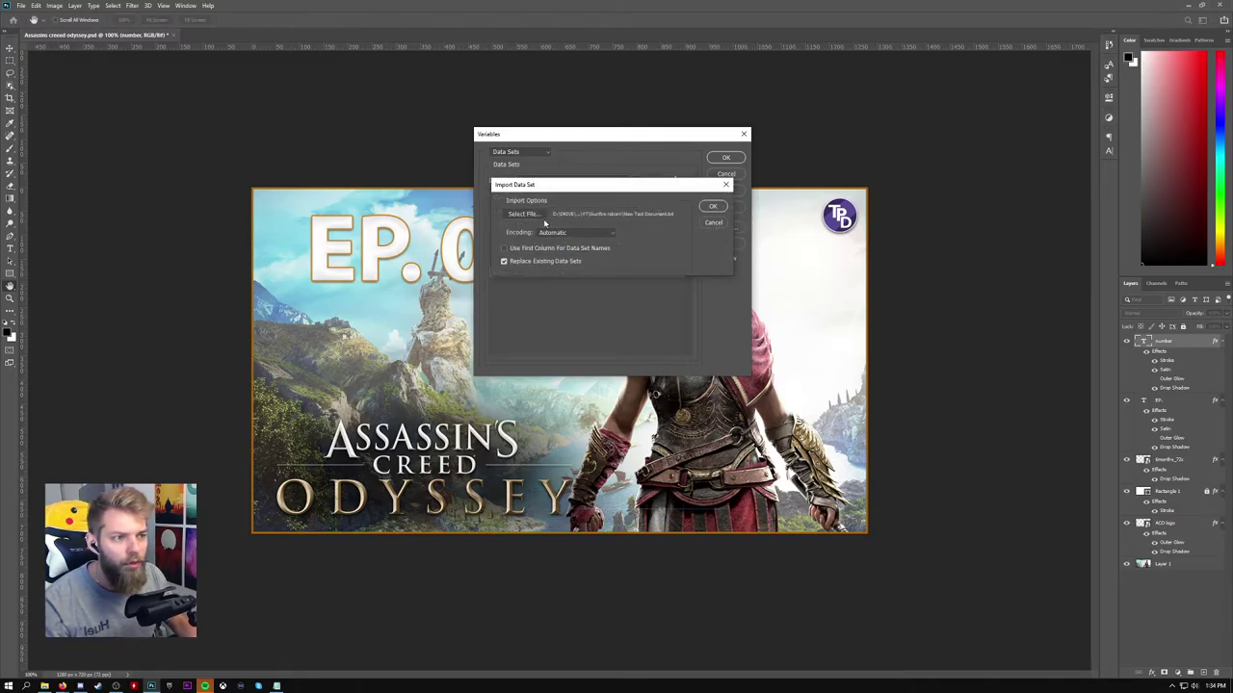
pyautogui.click(521, 214)
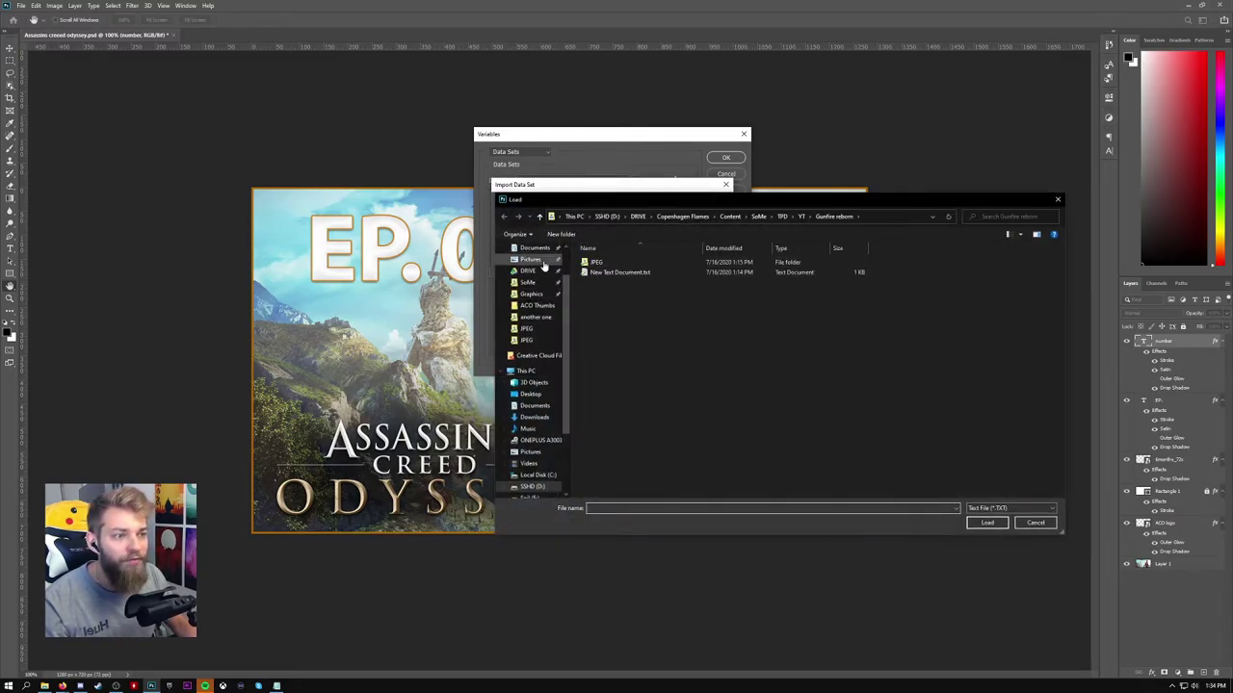
pyautogui.click(529, 267)
pyautogui.doubleClick(601, 272)
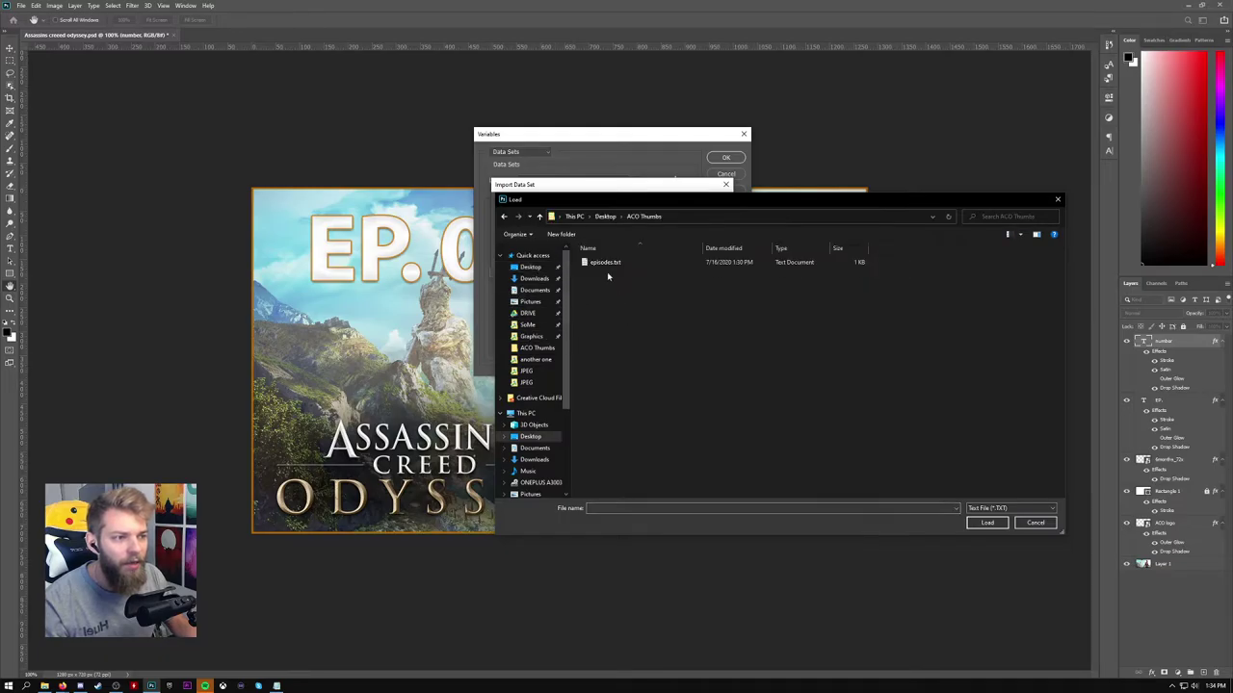
pyautogui.click(605, 262)
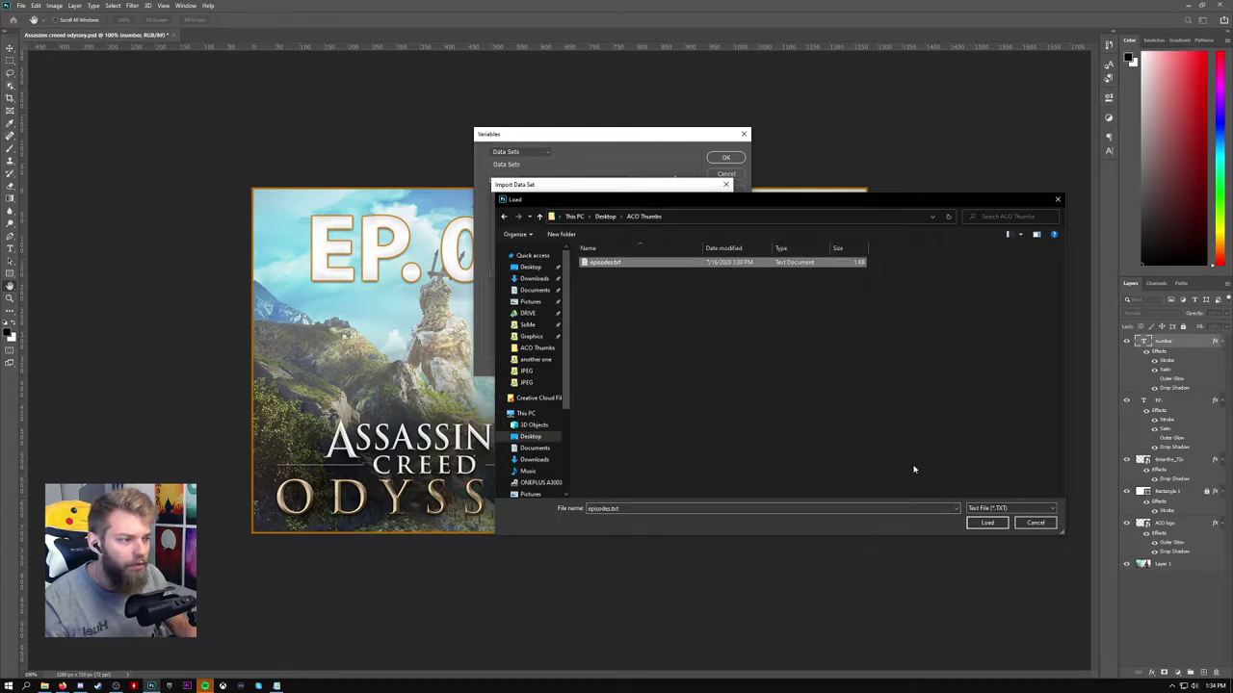
pyautogui.click(987, 523)
pyautogui.click(713, 208)
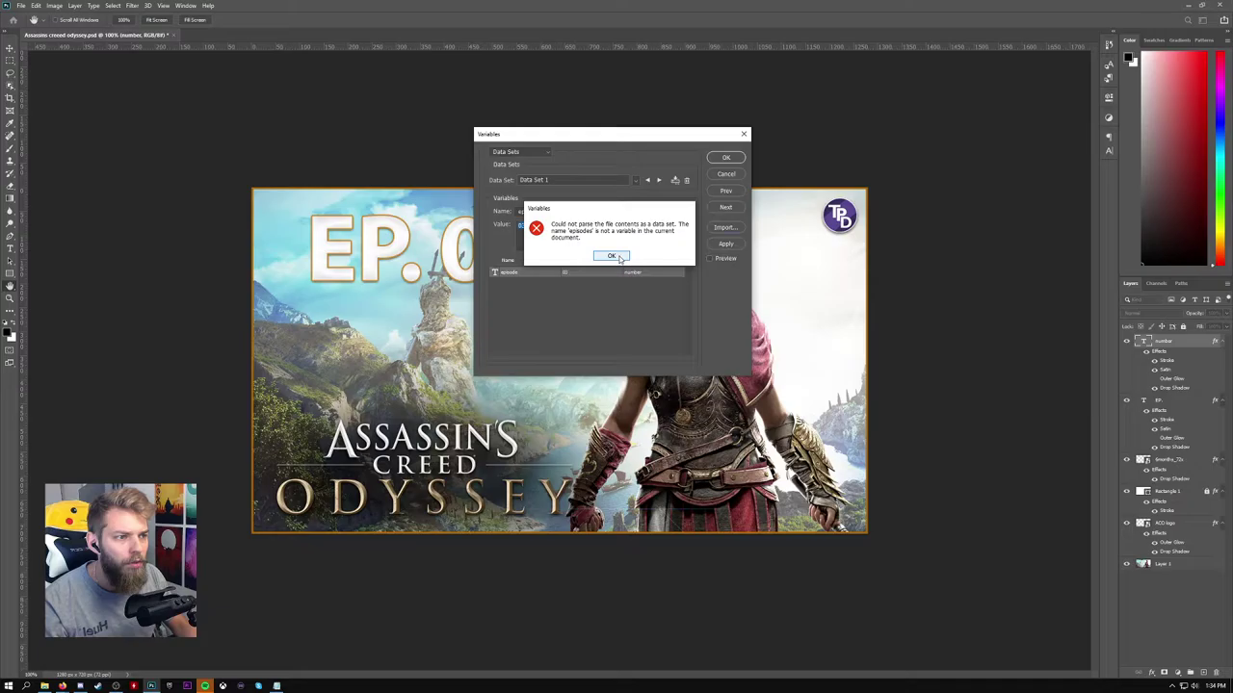
pyautogui.click(611, 256)
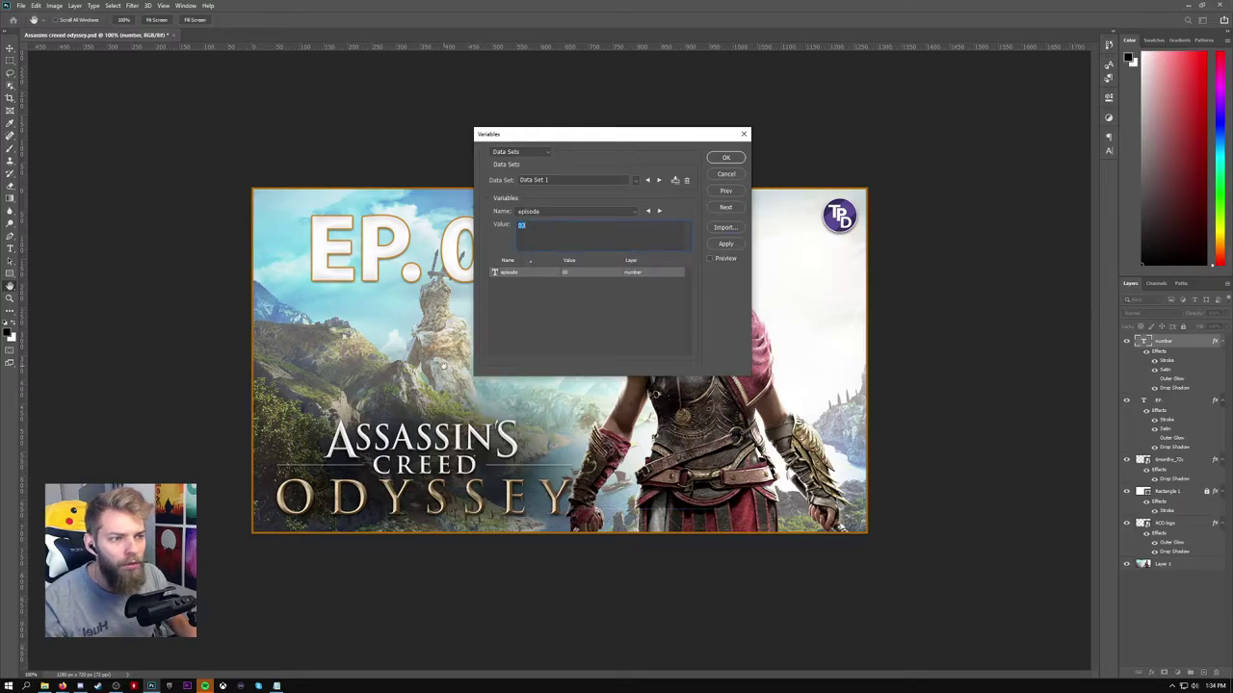
pyautogui.click(278, 687)
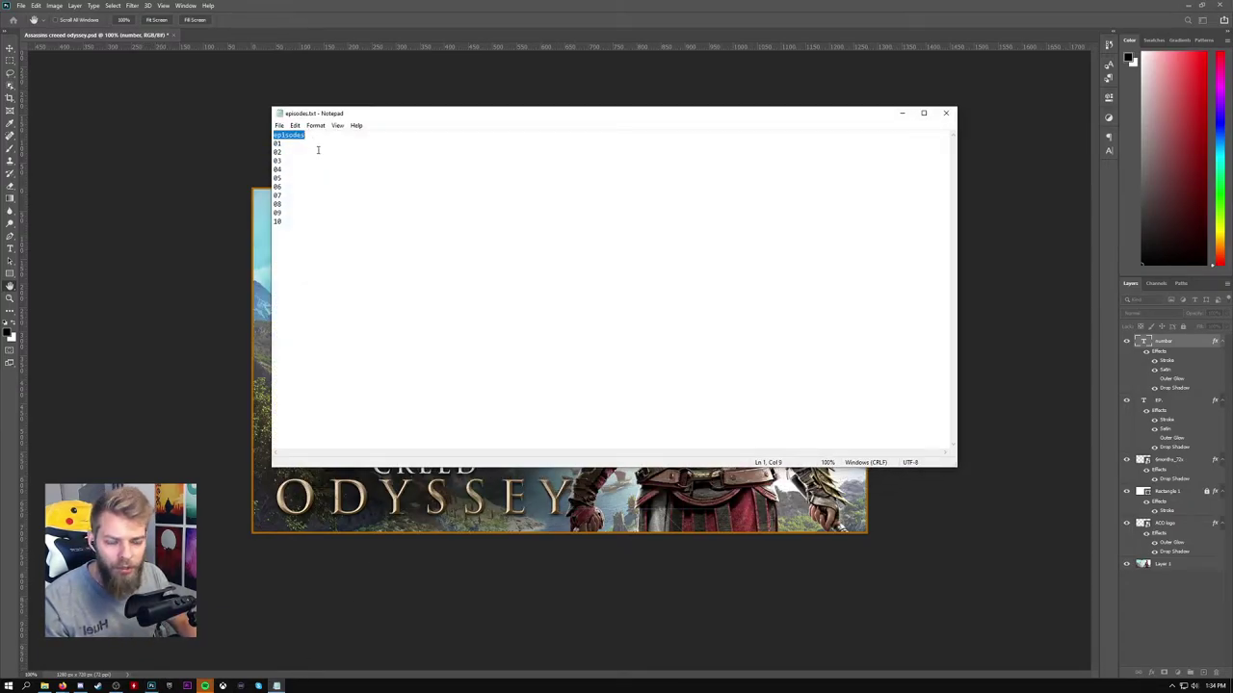
# Rename the number layer's text variable from 'episode' to 'episodes' to match the file header.
pyautogui.click(901, 112)
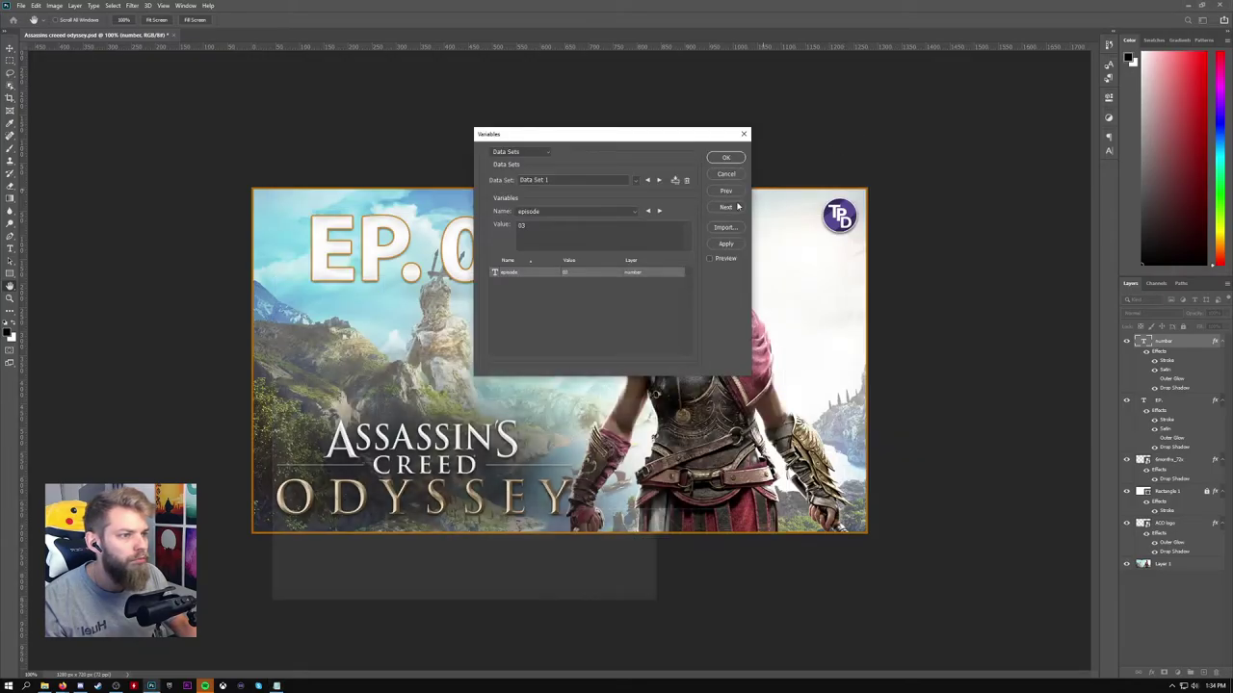
pyautogui.click(520, 151)
pyautogui.click(520, 154)
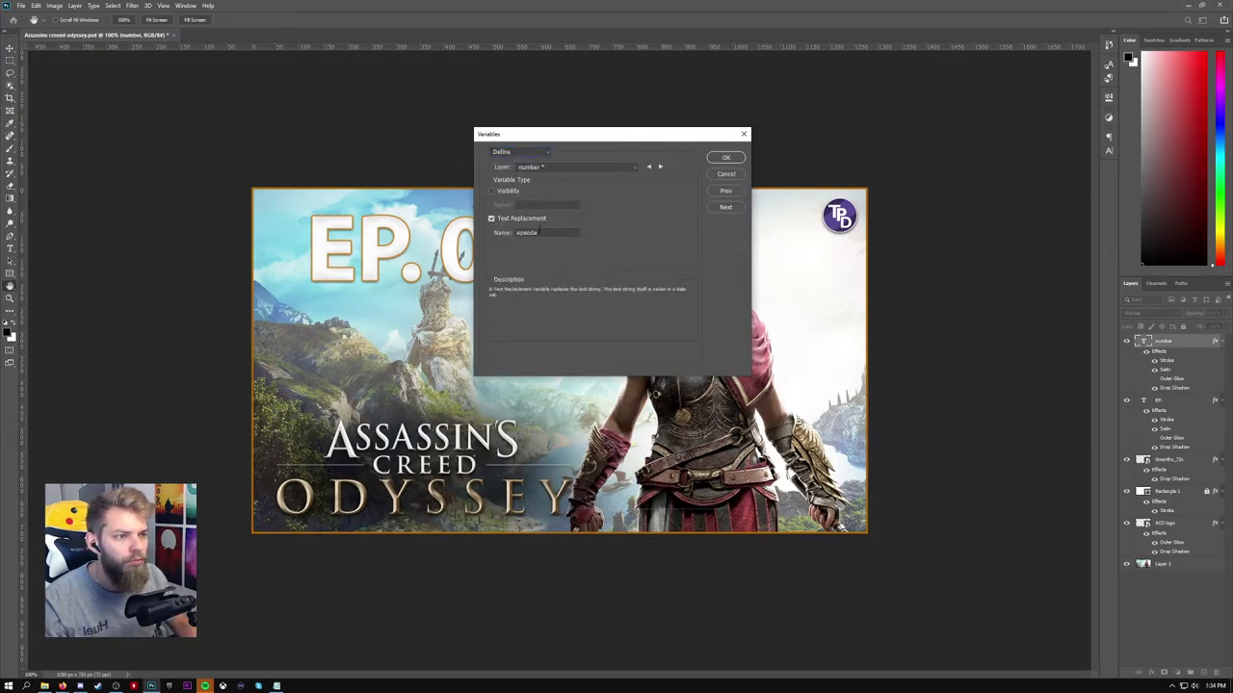
pyautogui.doubleClick(545, 233)
pyautogui.write('episodes')
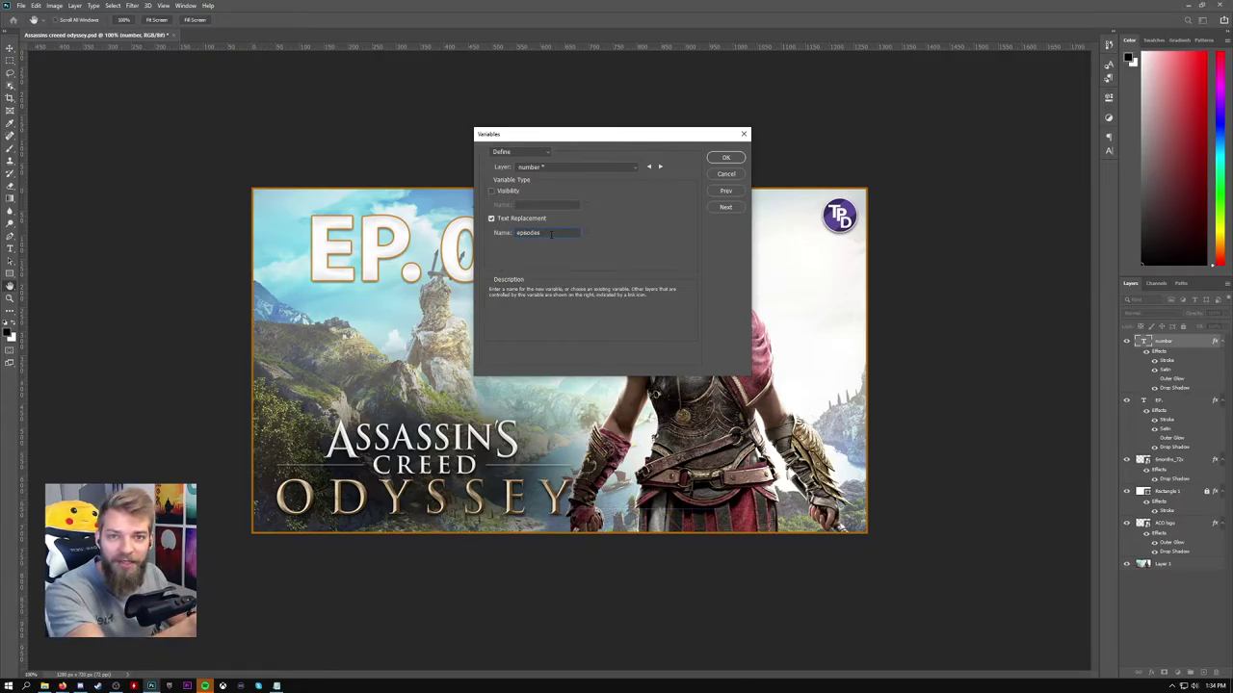
pyautogui.click(538, 152)
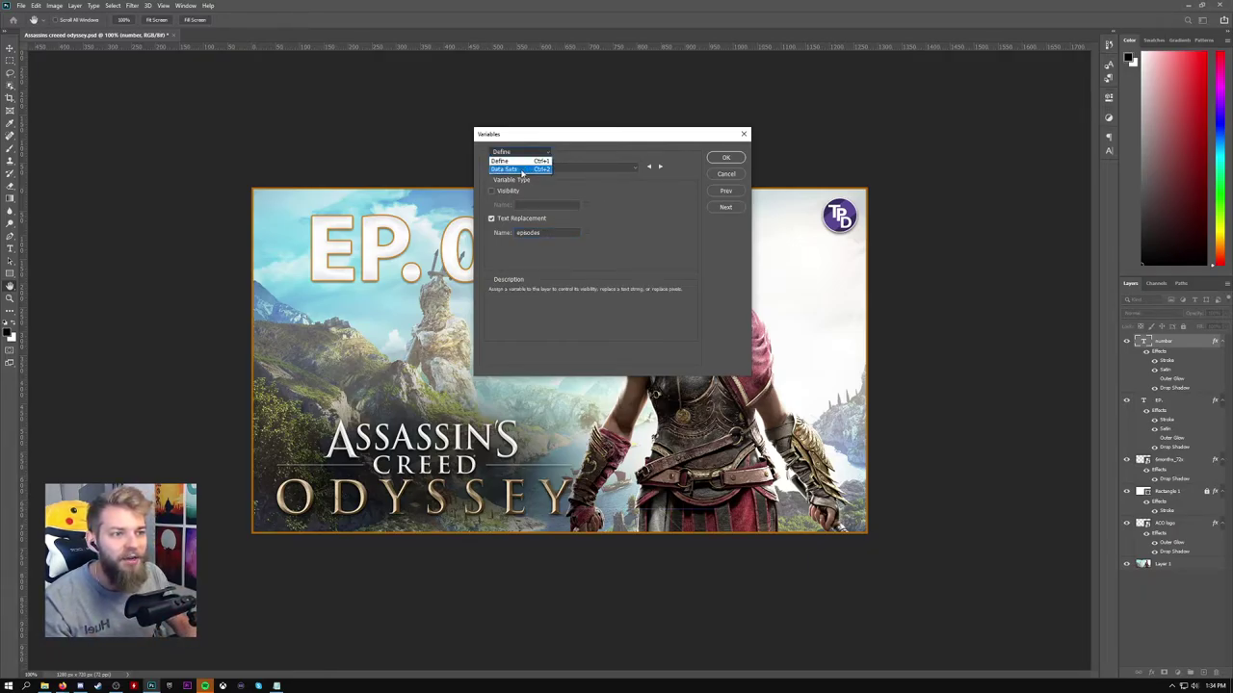
pyautogui.click(521, 170)
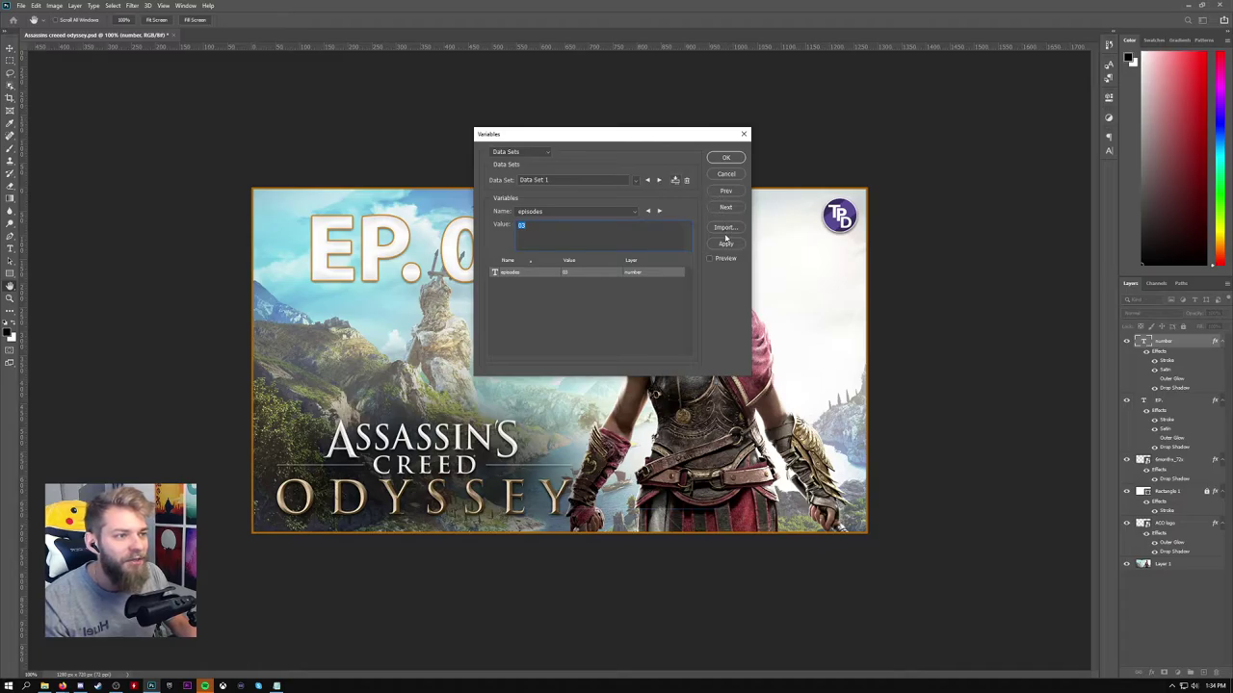
# Import episodes.txt as Data Sets 1–10, keep Data Set 1 (01) current, and apply.
pyautogui.click(724, 228)
pyautogui.click(525, 214)
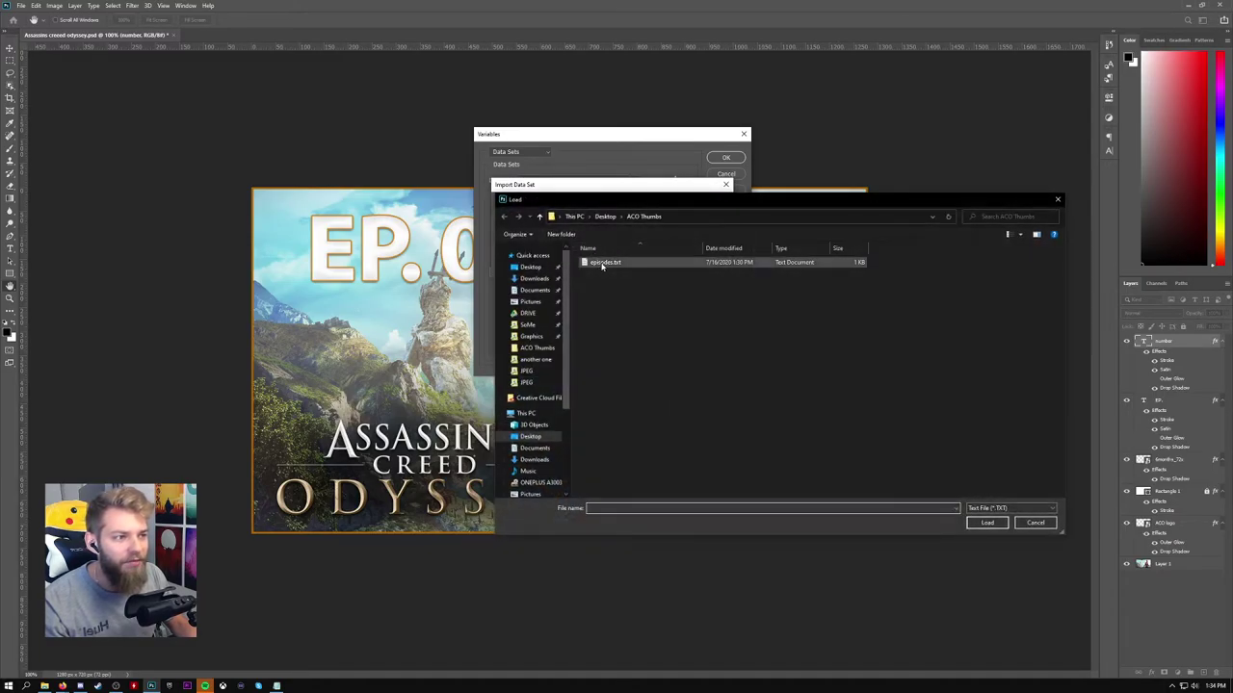
pyautogui.click(601, 263)
pyautogui.click(987, 523)
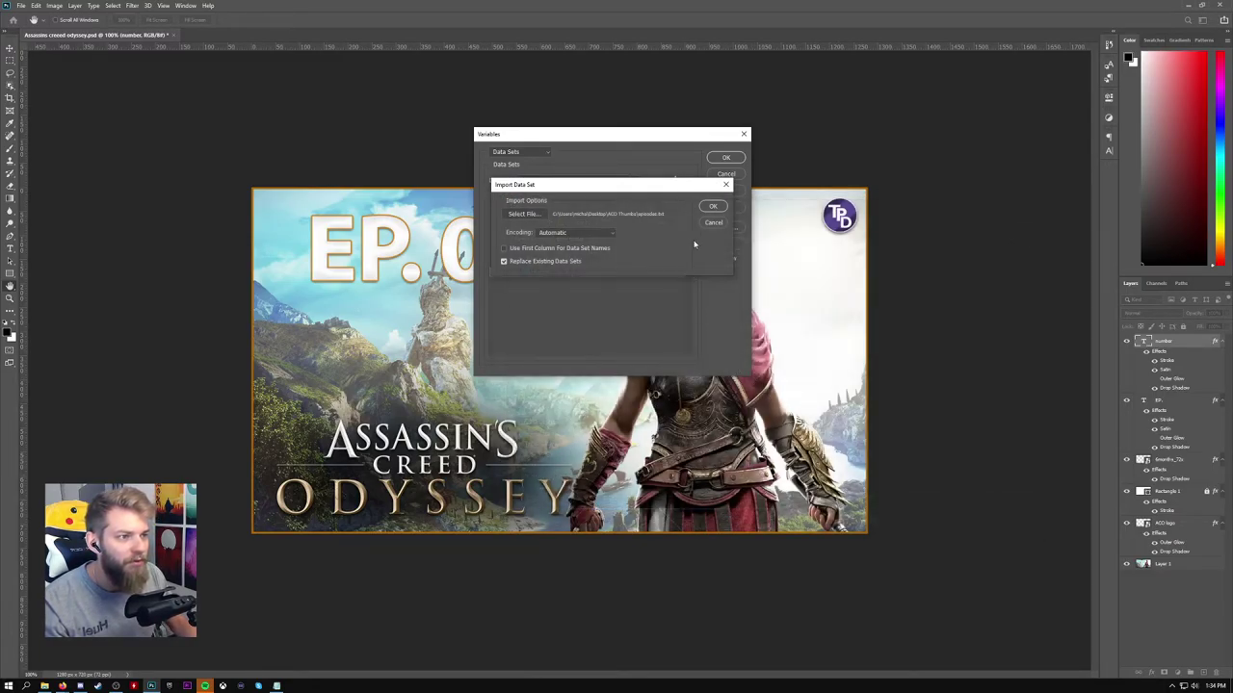
pyautogui.click(712, 206)
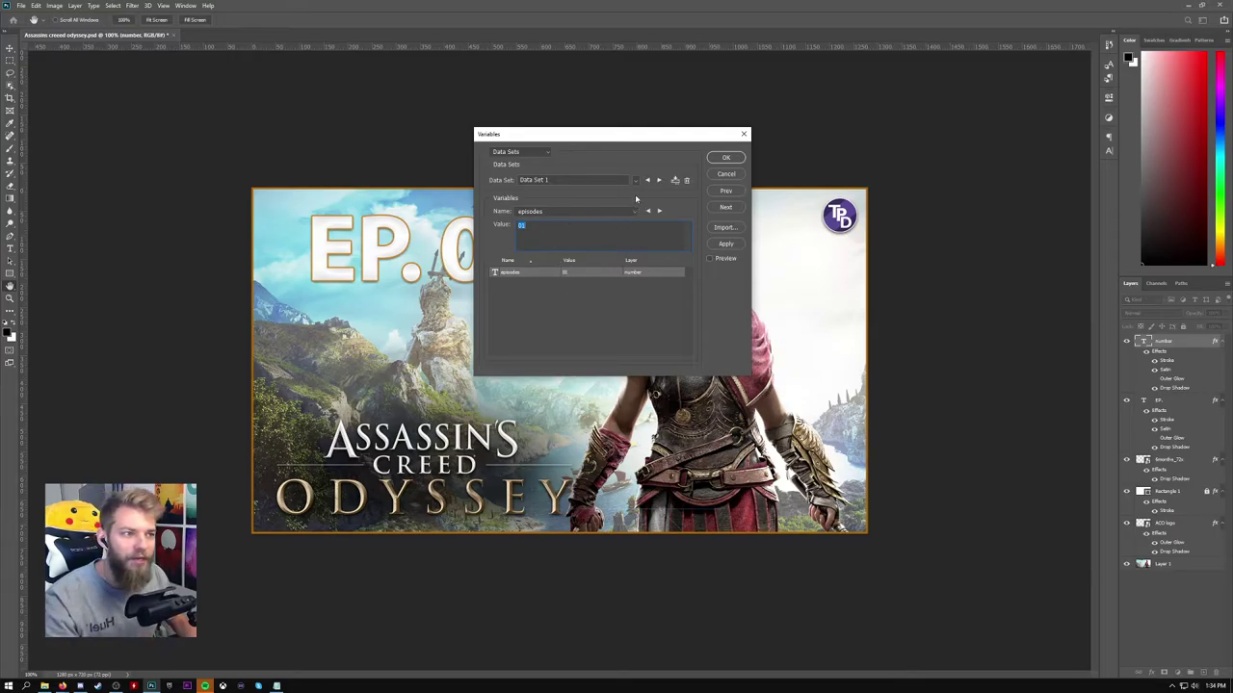
pyautogui.click(635, 180)
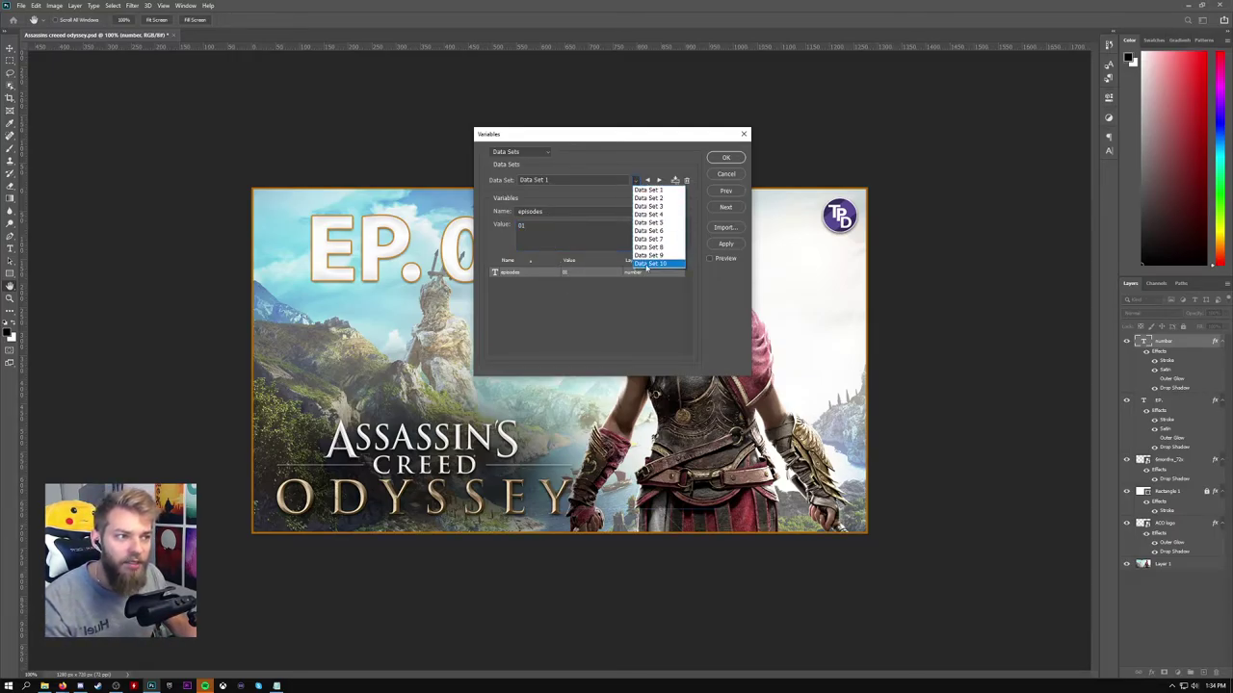
pyautogui.click(648, 190)
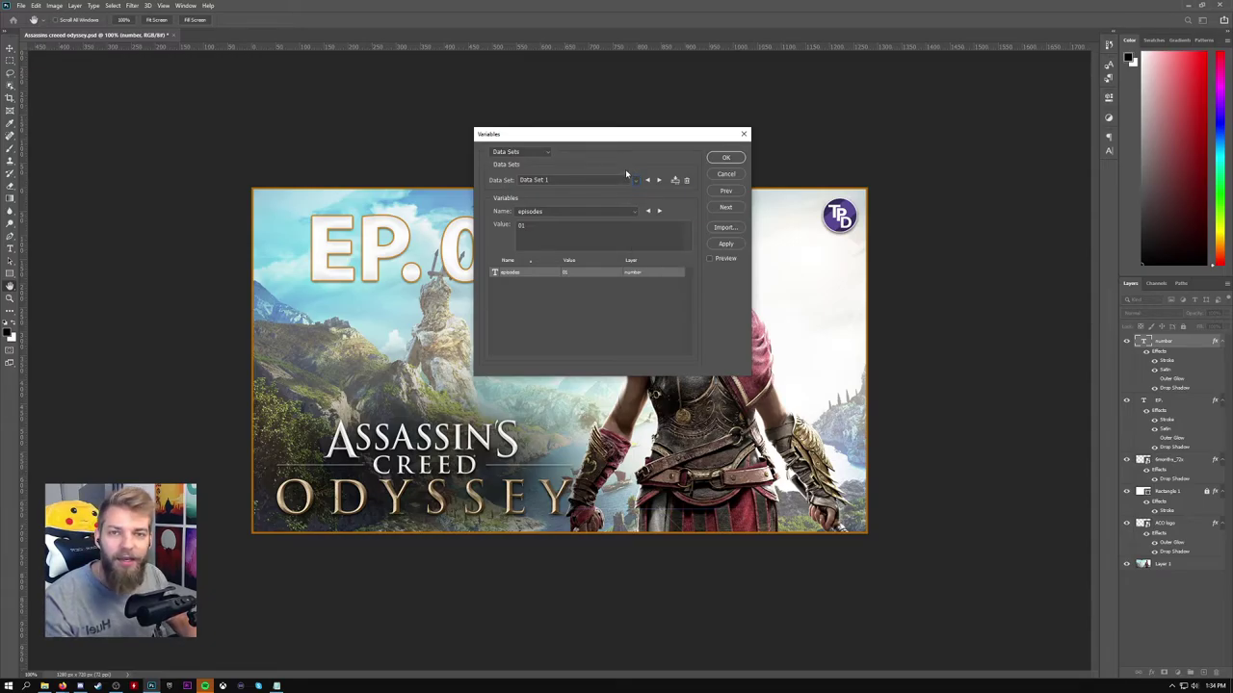
pyautogui.click(726, 158)
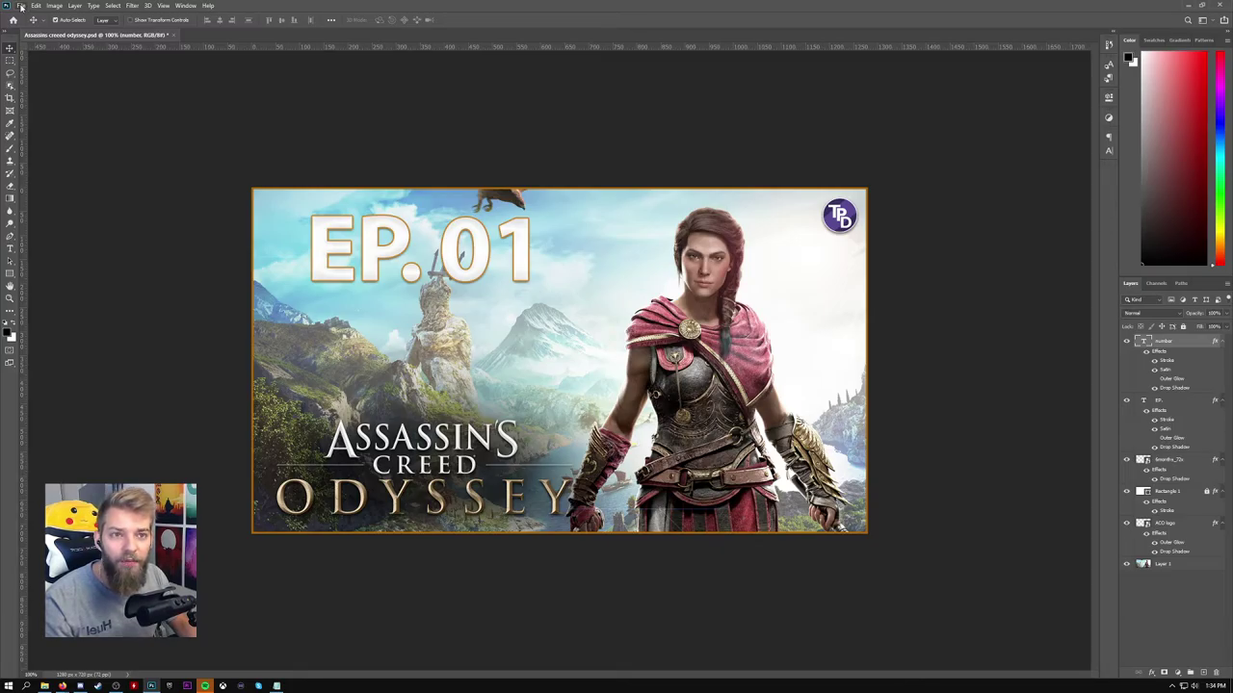
# Export all data sets as files into the Desktop\ACO Thumbs folder.
pyautogui.click(20, 5)
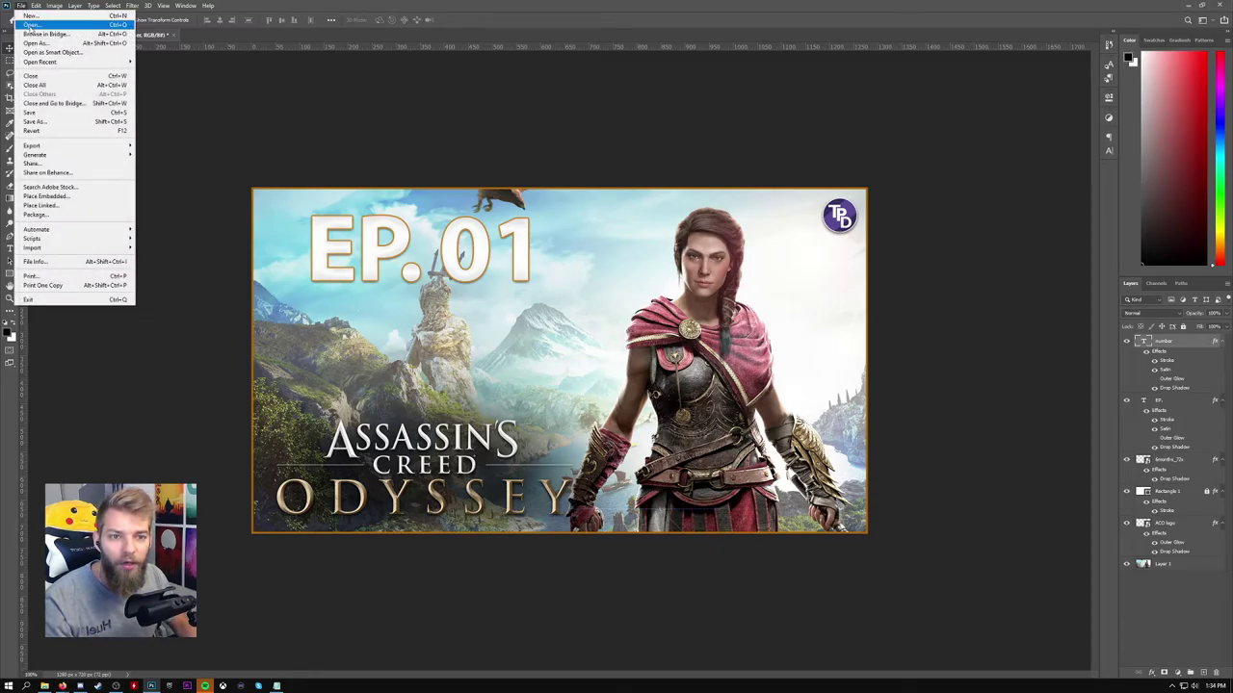
pyautogui.moveTo(32, 145)
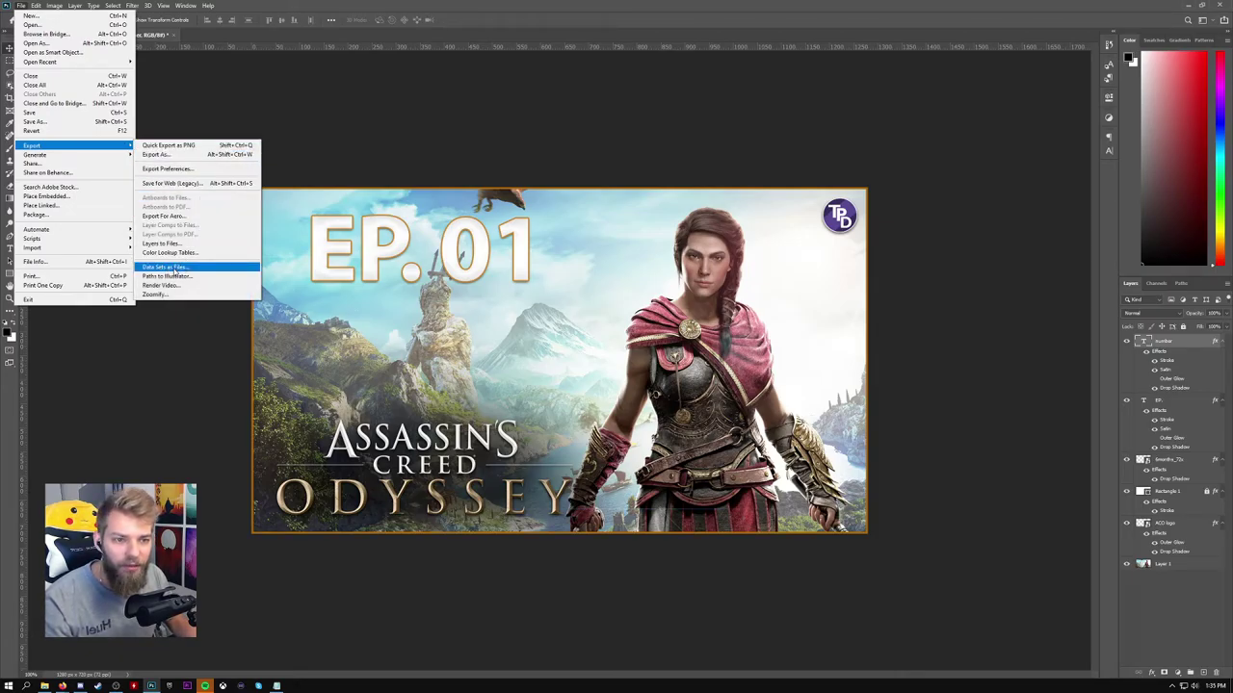
pyautogui.click(175, 268)
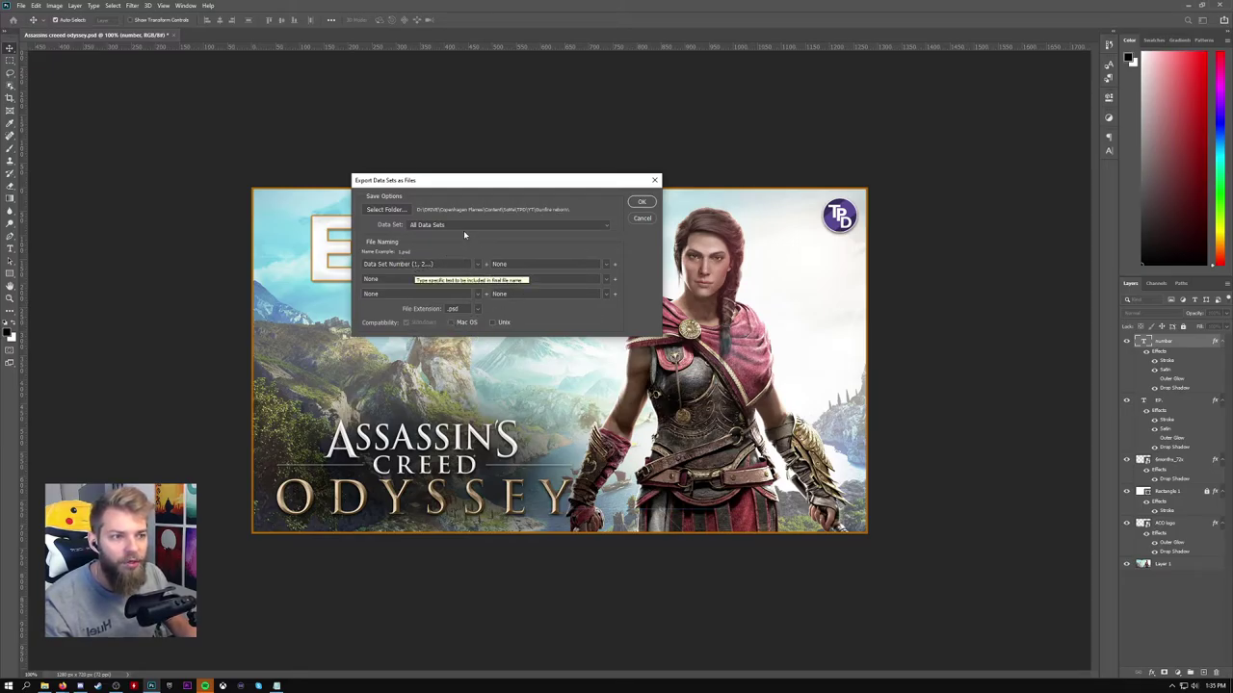
pyautogui.click(397, 210)
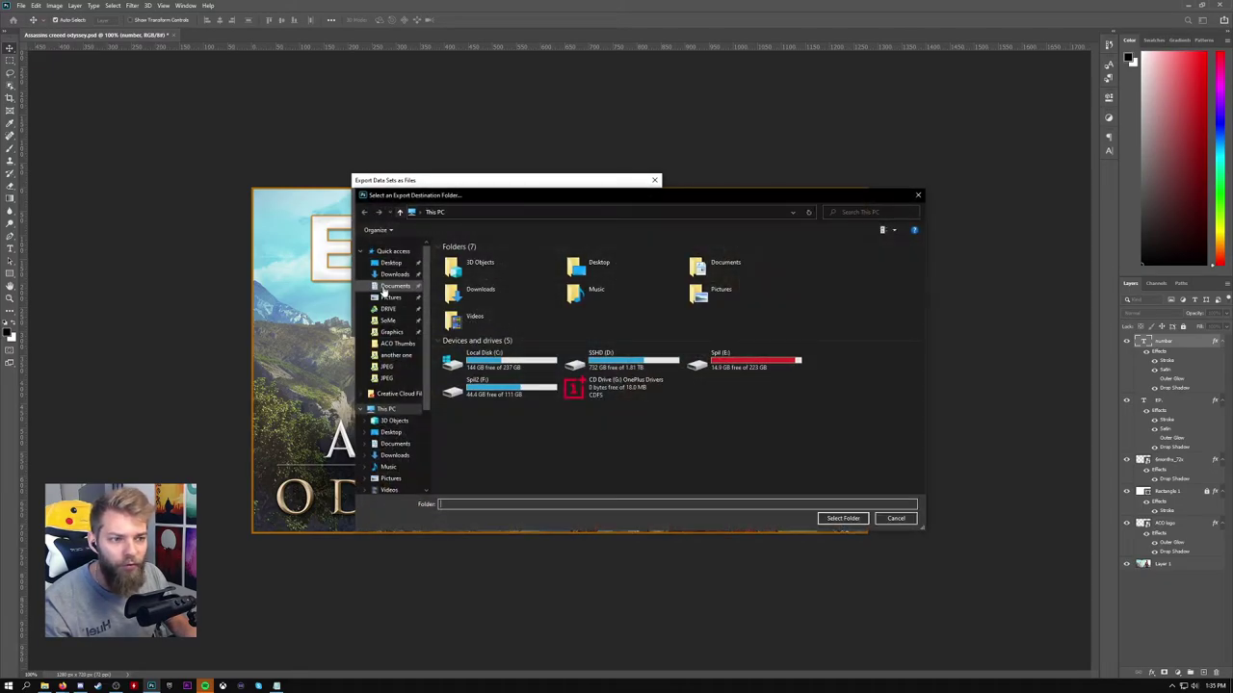
pyautogui.click(385, 263)
pyautogui.doubleClick(468, 264)
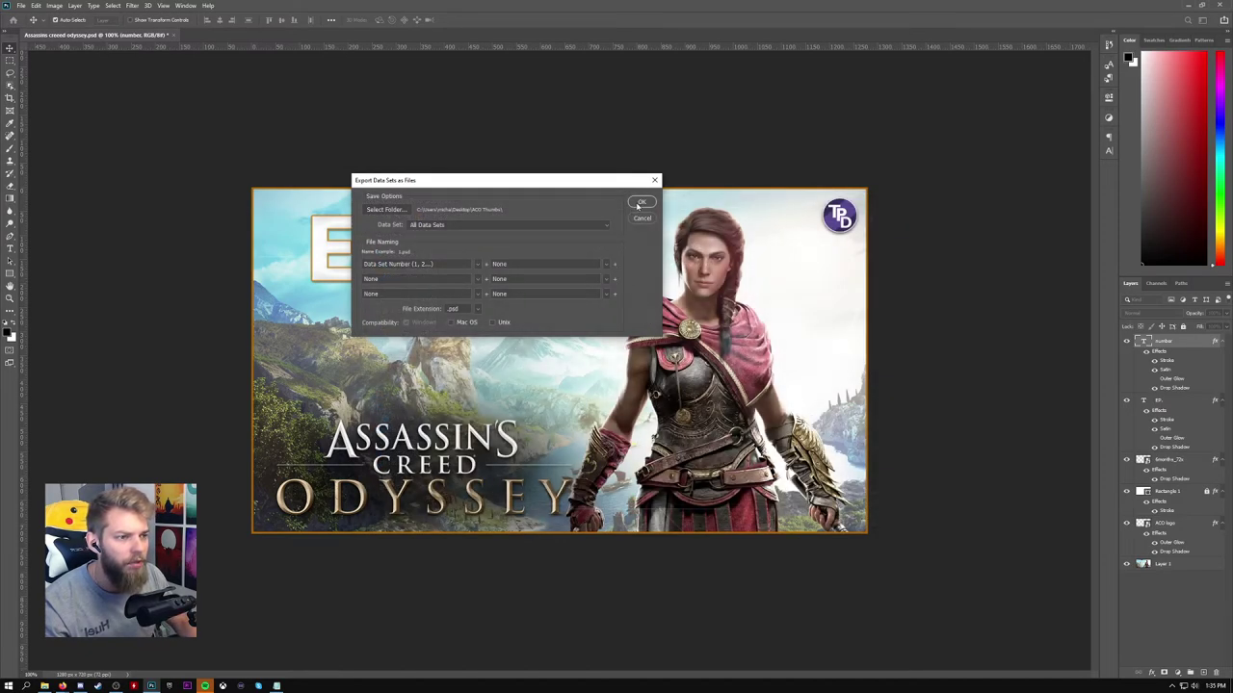
pyautogui.click(642, 204)
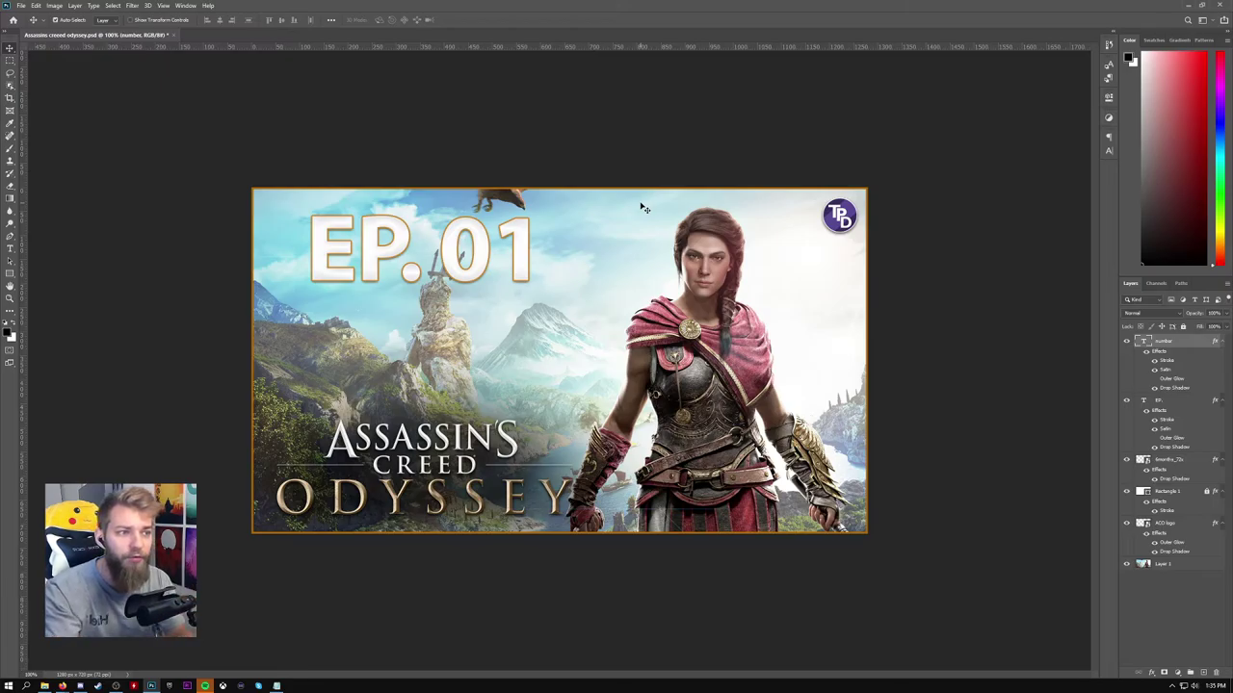
# Check 1.psd through 10.psd in the ACO Thumbs folder, then return to the thumbnail.
pyautogui.click(44, 685)
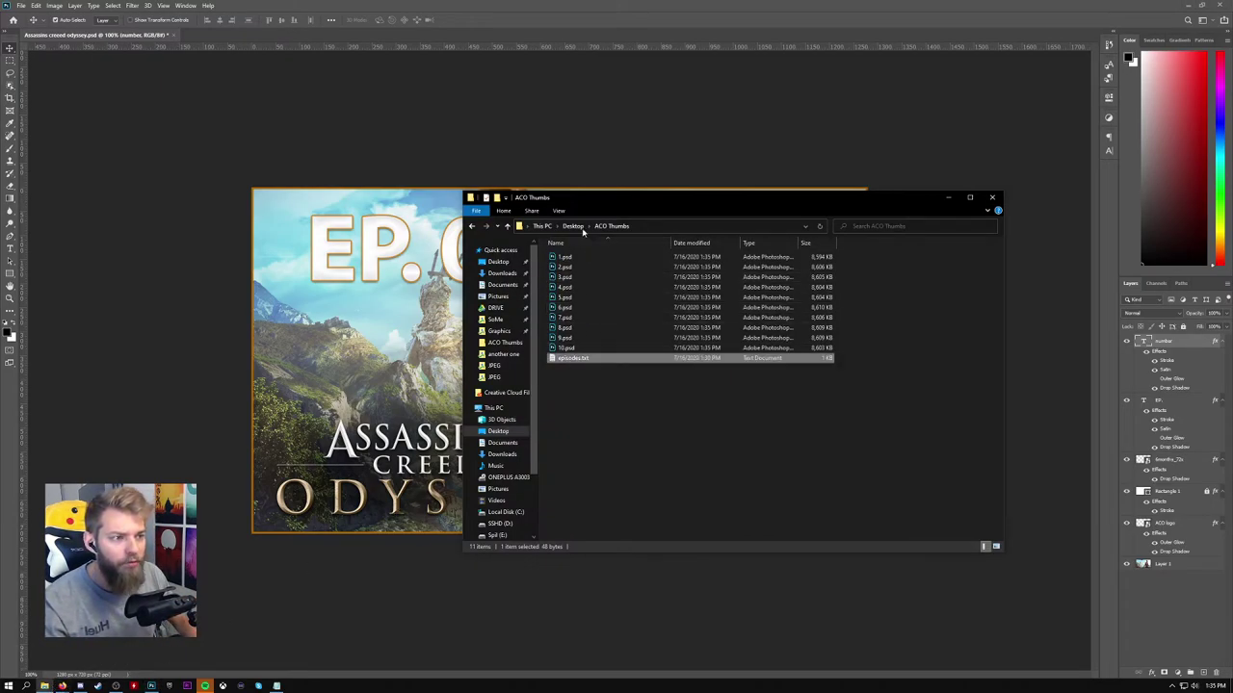
pyautogui.click(607, 396)
pyautogui.click(337, 106)
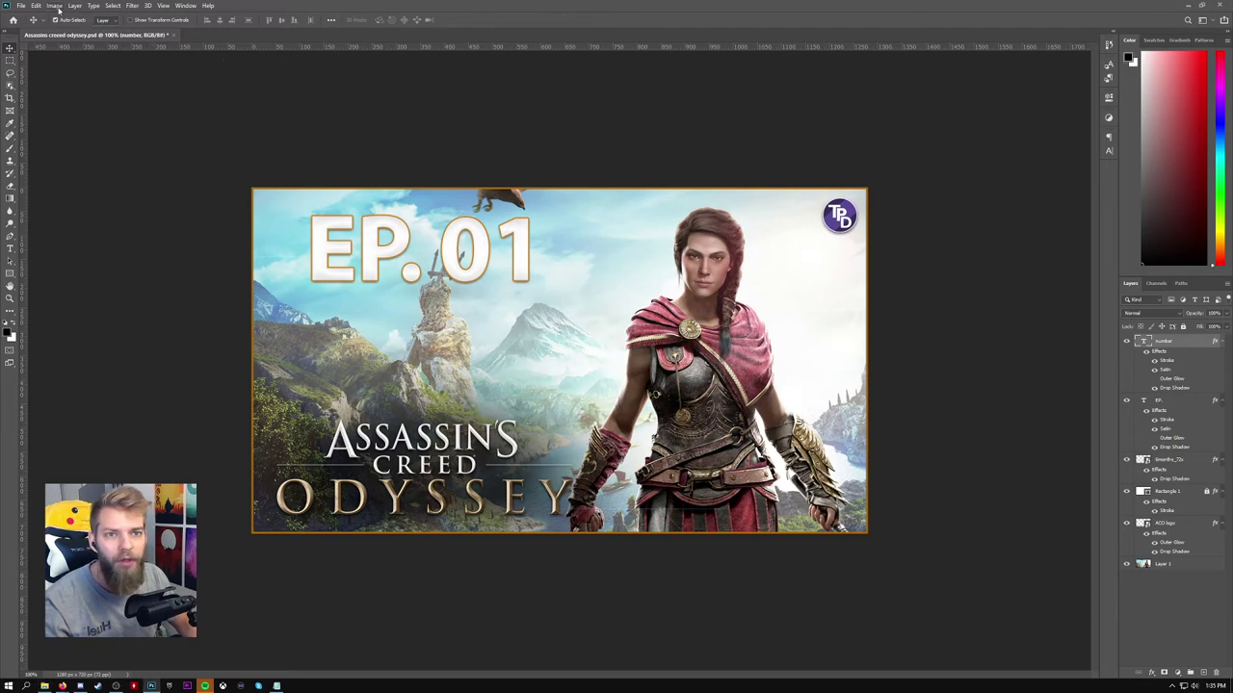
# Run Image Processor on the ACO Thumbs folder, saving JPEGs at quality 10.
pyautogui.click(20, 6)
pyautogui.moveTo(58, 238)
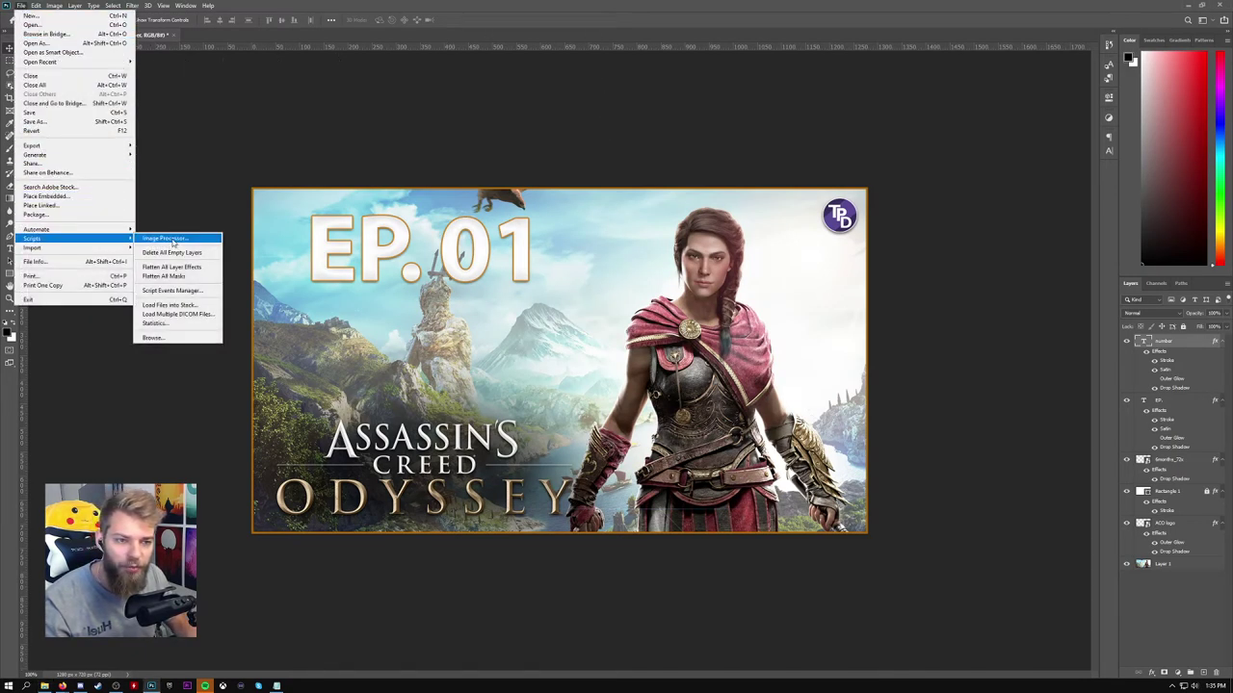
pyautogui.click(173, 241)
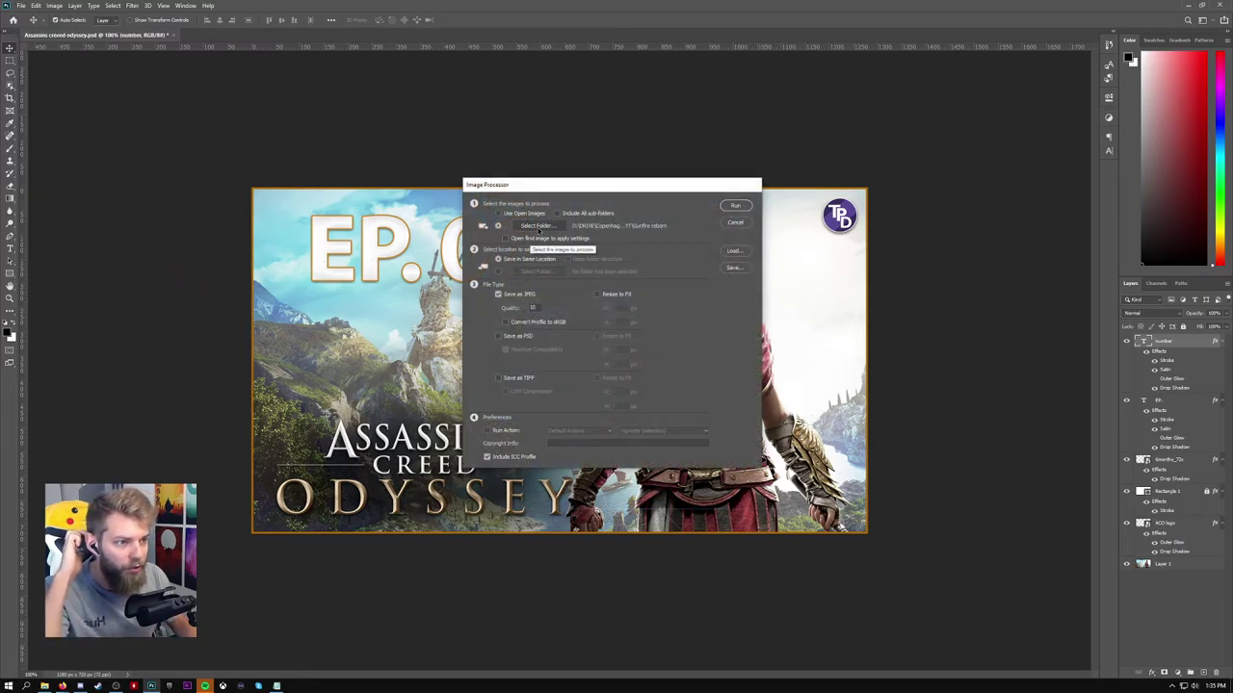
pyautogui.click(538, 229)
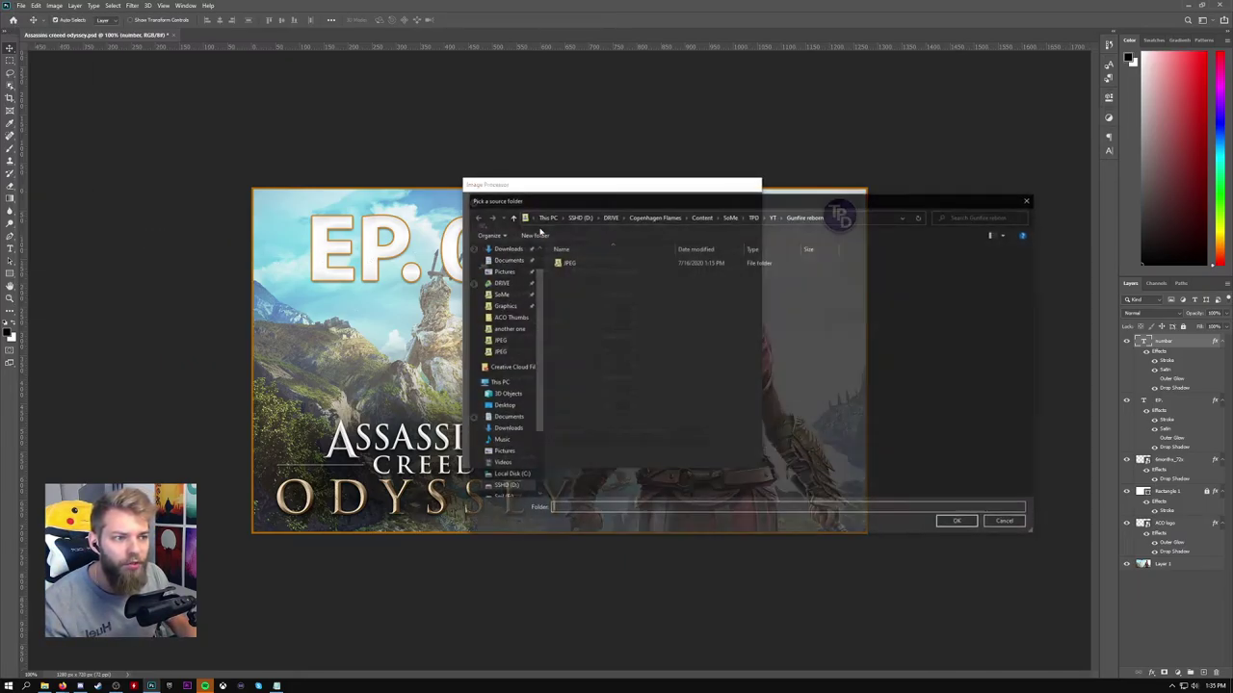
pyautogui.scroll(1, 505, 270)
pyautogui.click(502, 267)
pyautogui.doubleClick(576, 274)
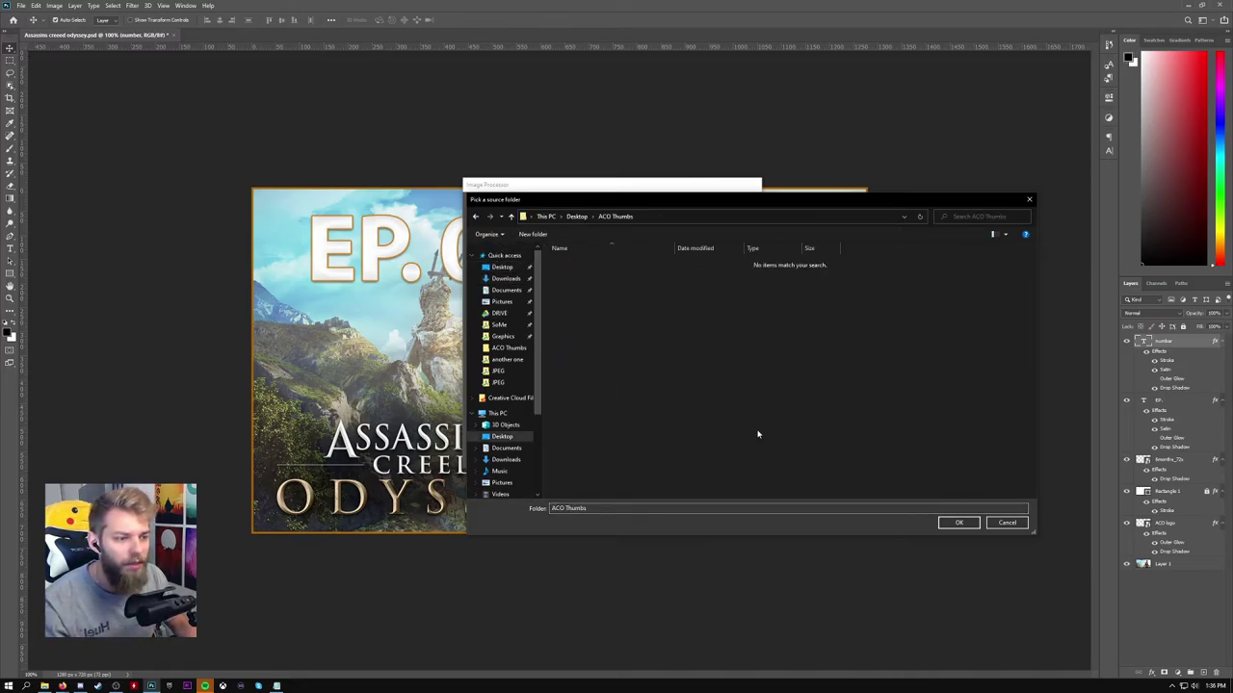
pyautogui.click(957, 522)
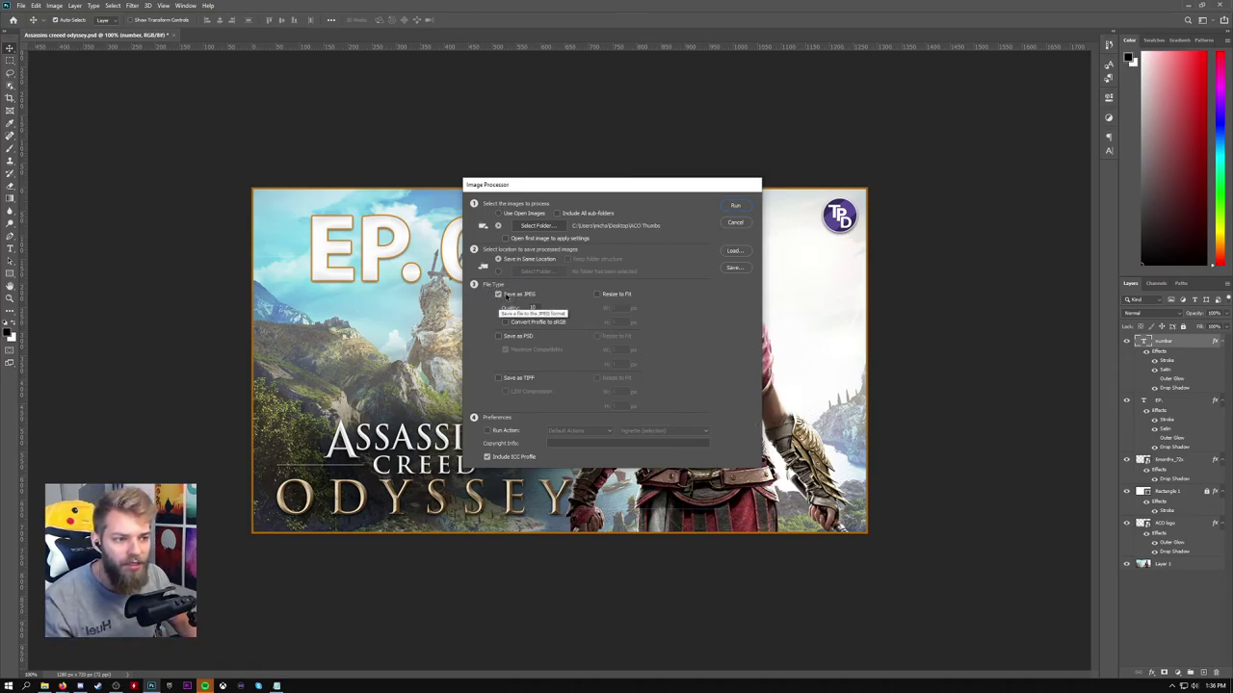
pyautogui.click(541, 308)
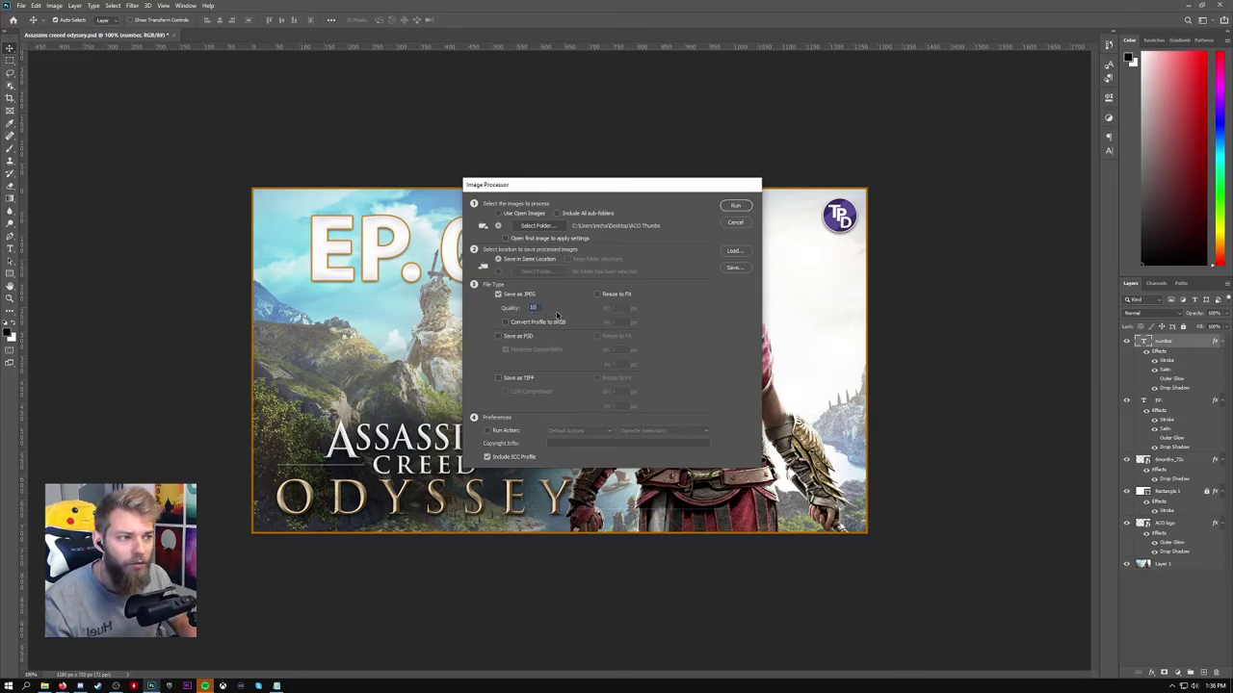
pyautogui.click(734, 207)
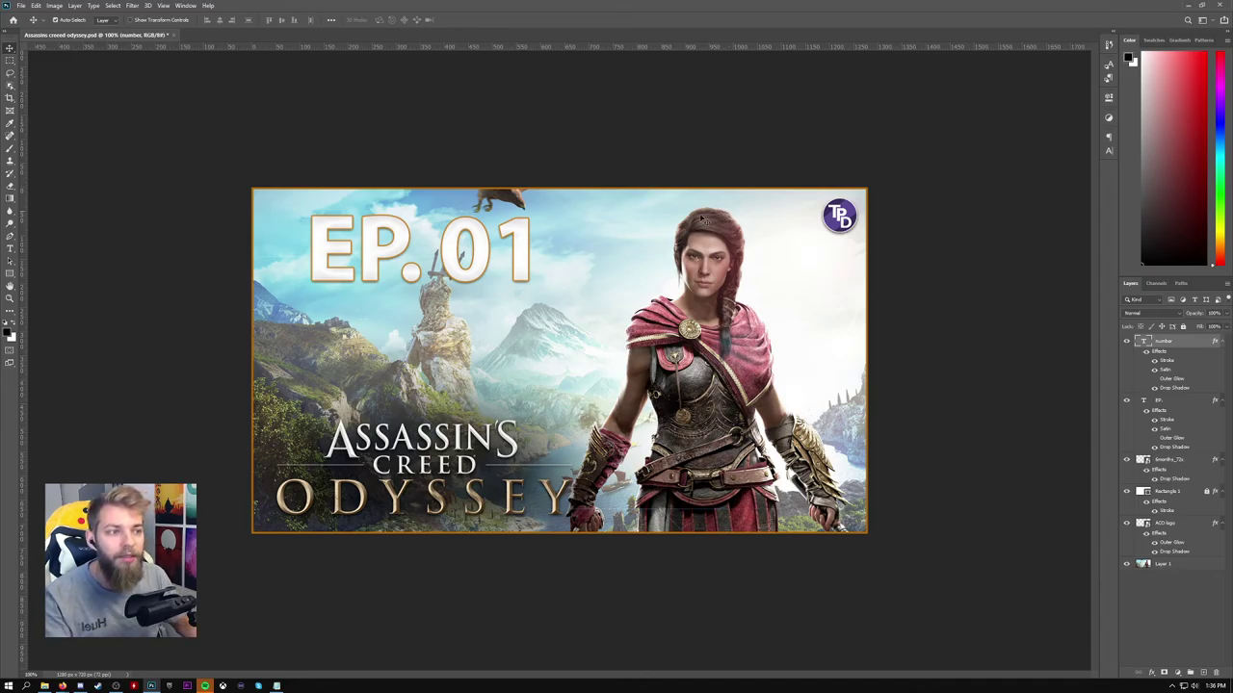
pyautogui.click(44, 685)
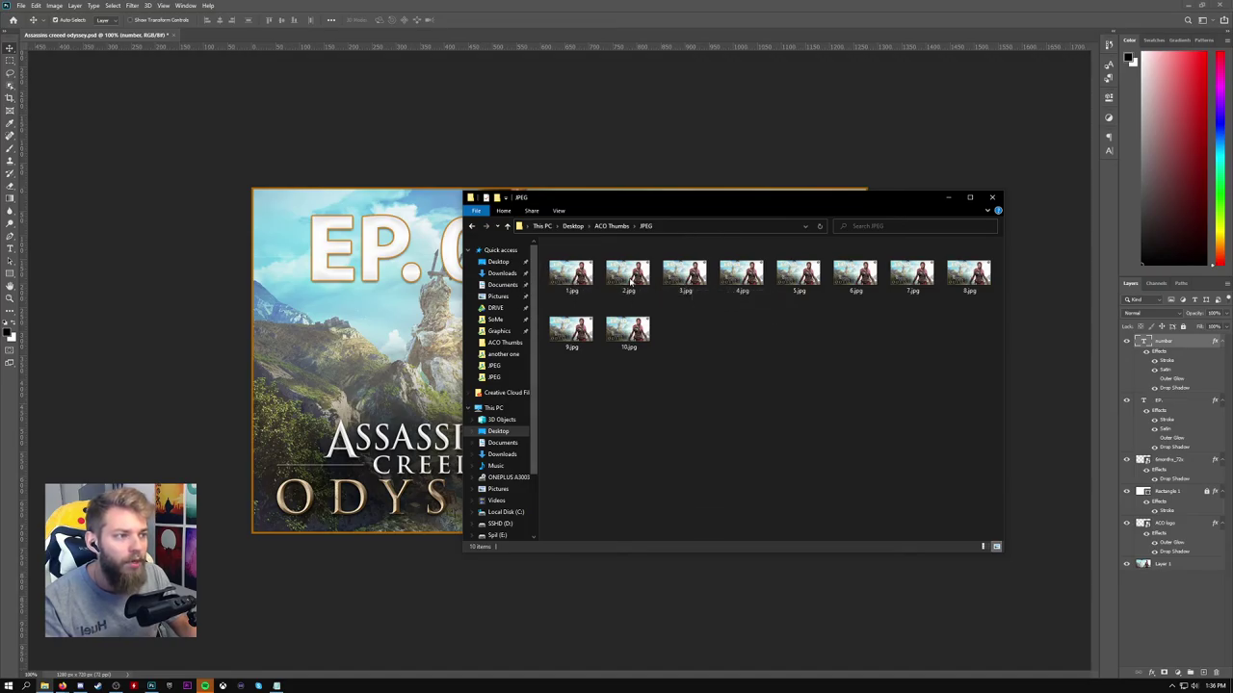
pyautogui.click(950, 200)
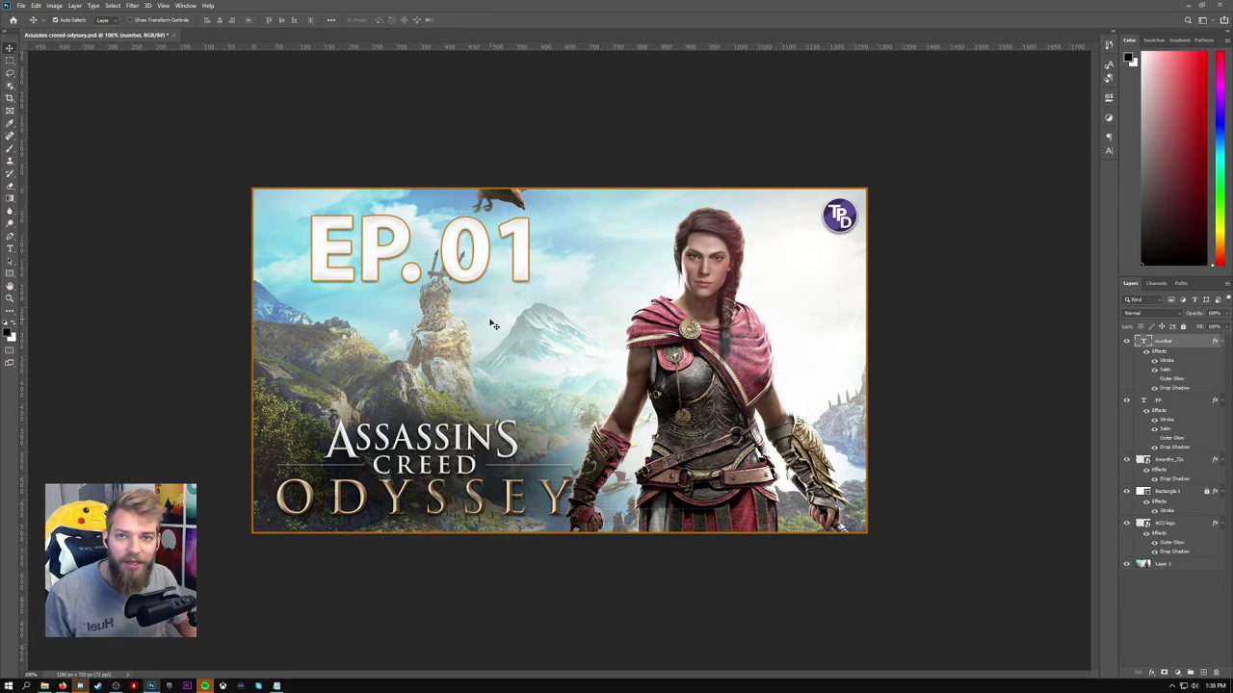